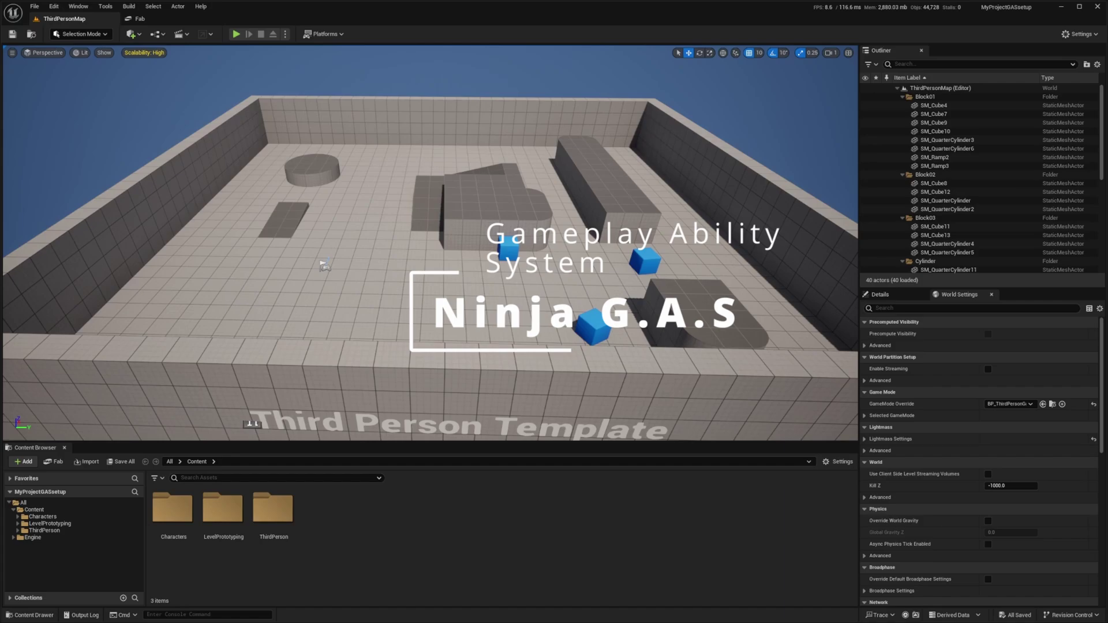
Step: Open Fab from the Window menu, search 'ninja G.A.S', and open the Ninja G.A.S. product page
click(78, 6)
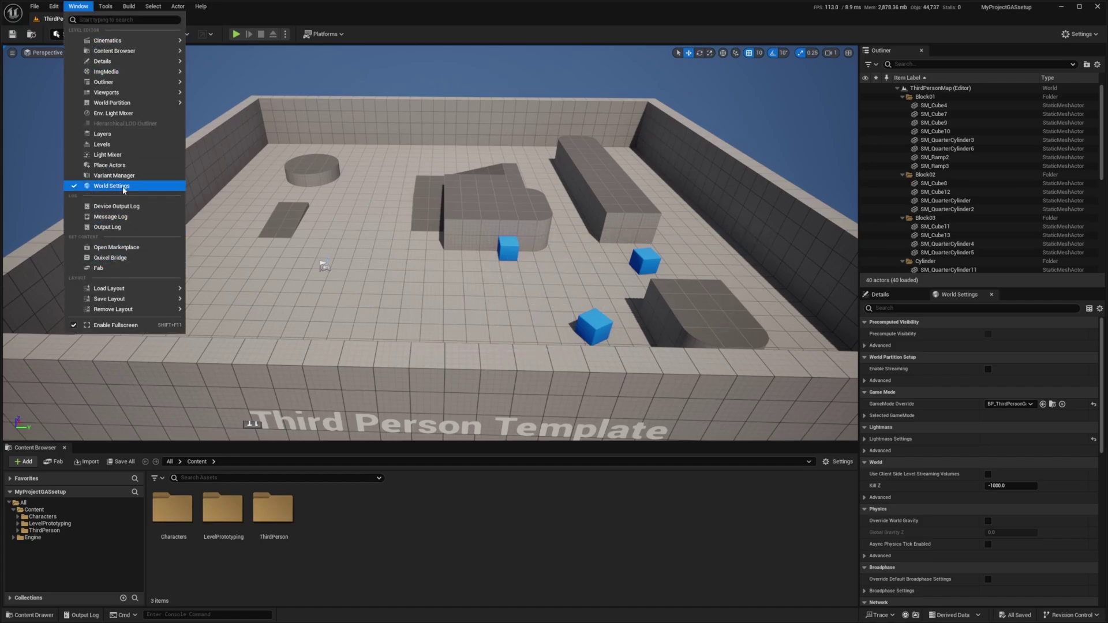
click(110, 268)
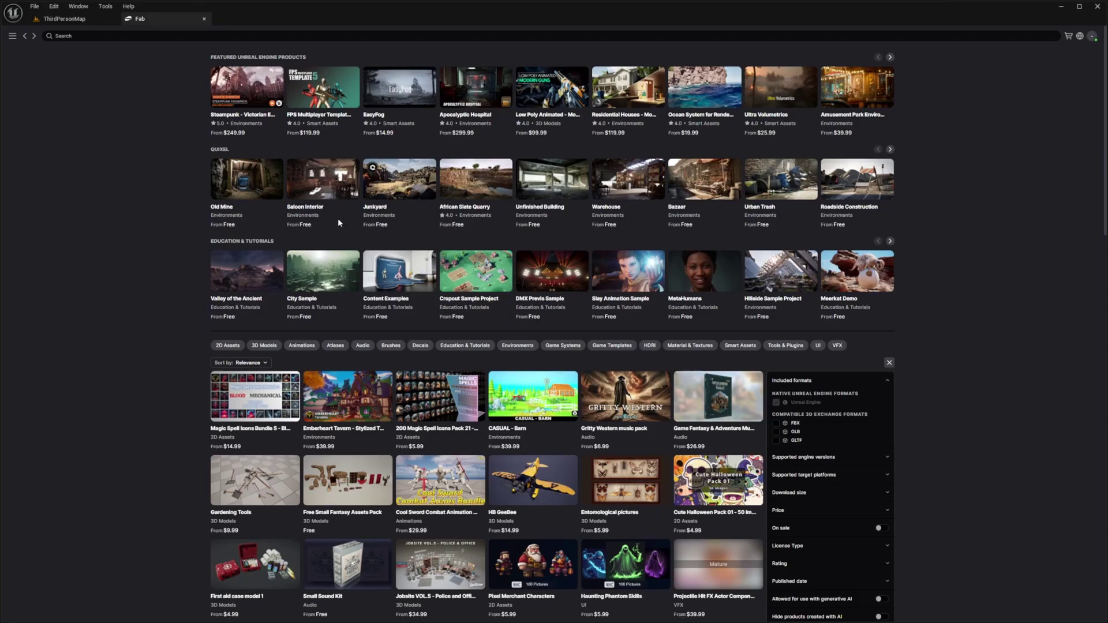
click(129, 36)
text(ninja G.A.S)
key(Return)
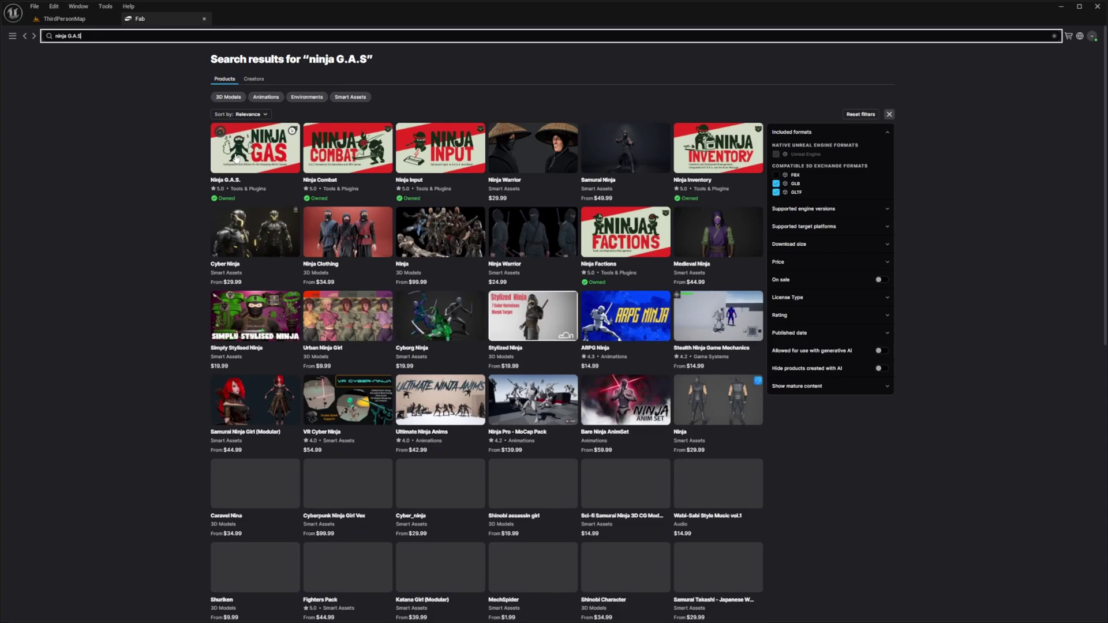
click(236, 159)
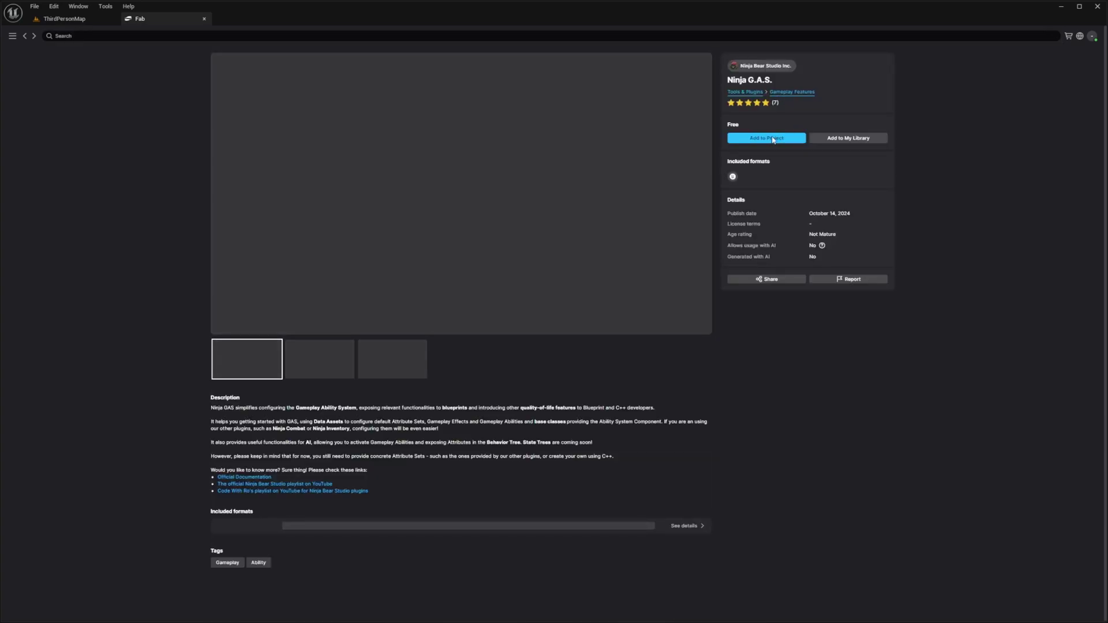
Step: Add Ninja G.A.S. to the library and install it to the engine via the Epic Games Launcher
click(773, 139)
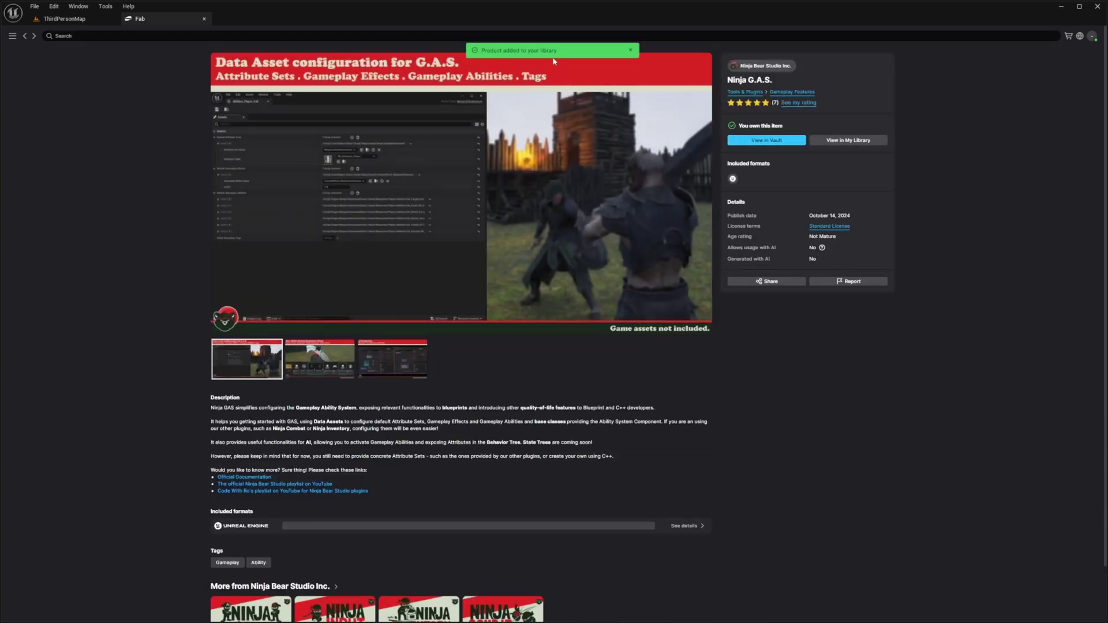
click(766, 140)
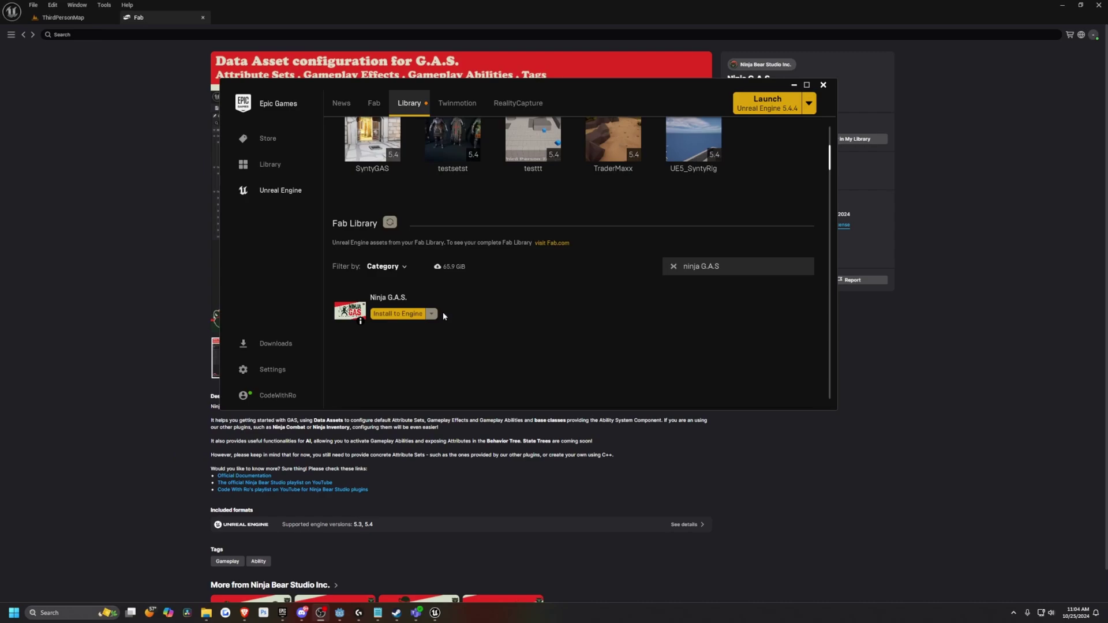
click(400, 312)
click(565, 277)
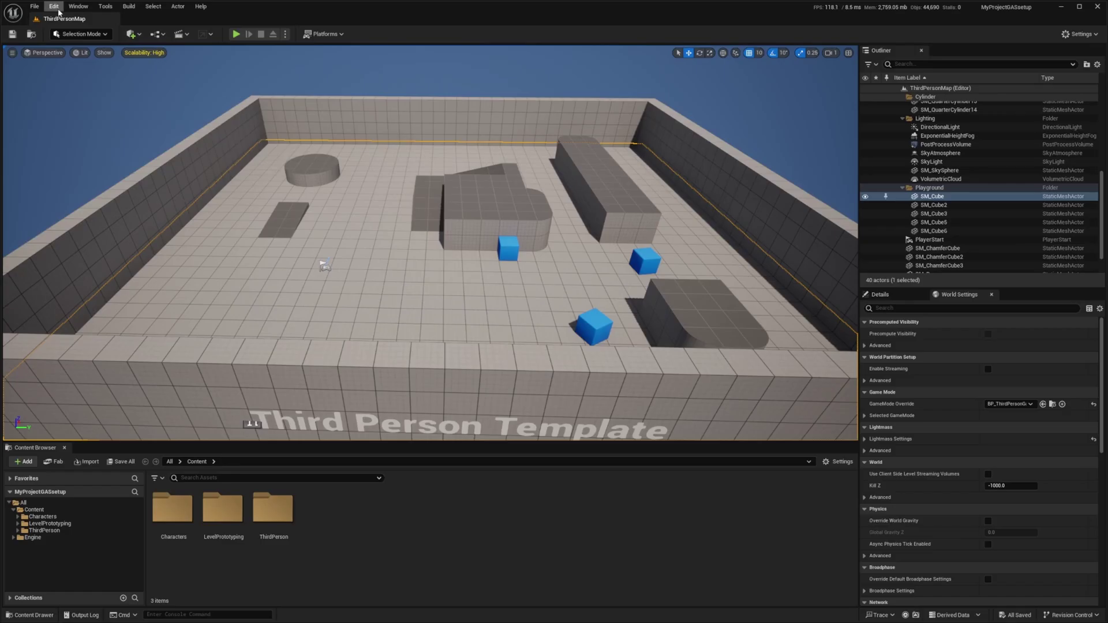
Step: Enable the NinjaGAS plugin, found by searching 'gas' in Plugins, and restart the editor
click(53, 6)
click(63, 147)
text(gas)
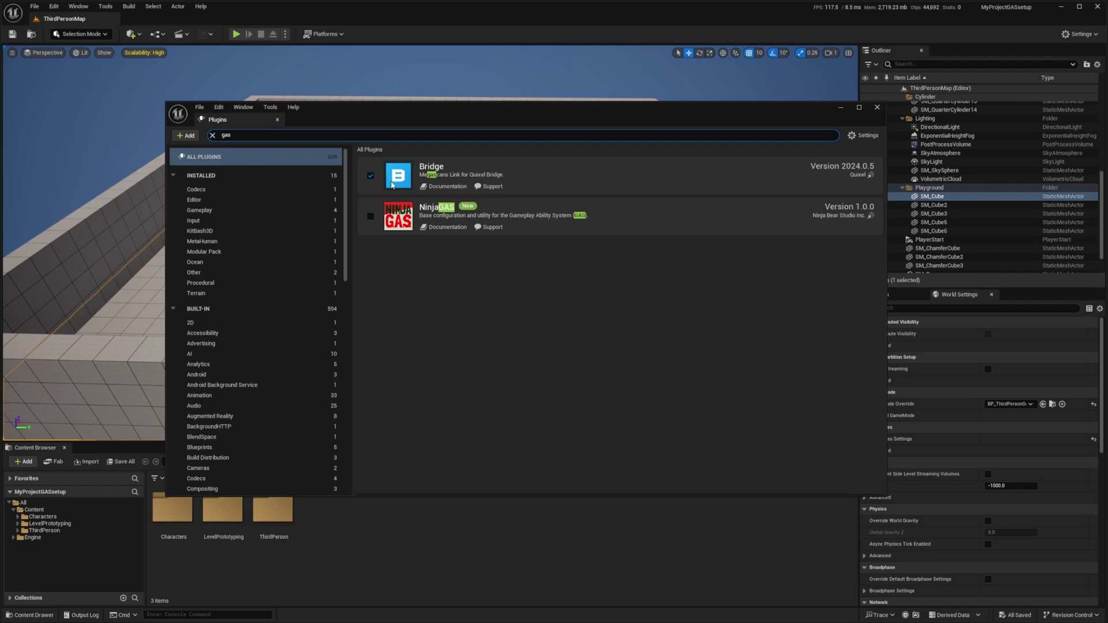
click(371, 216)
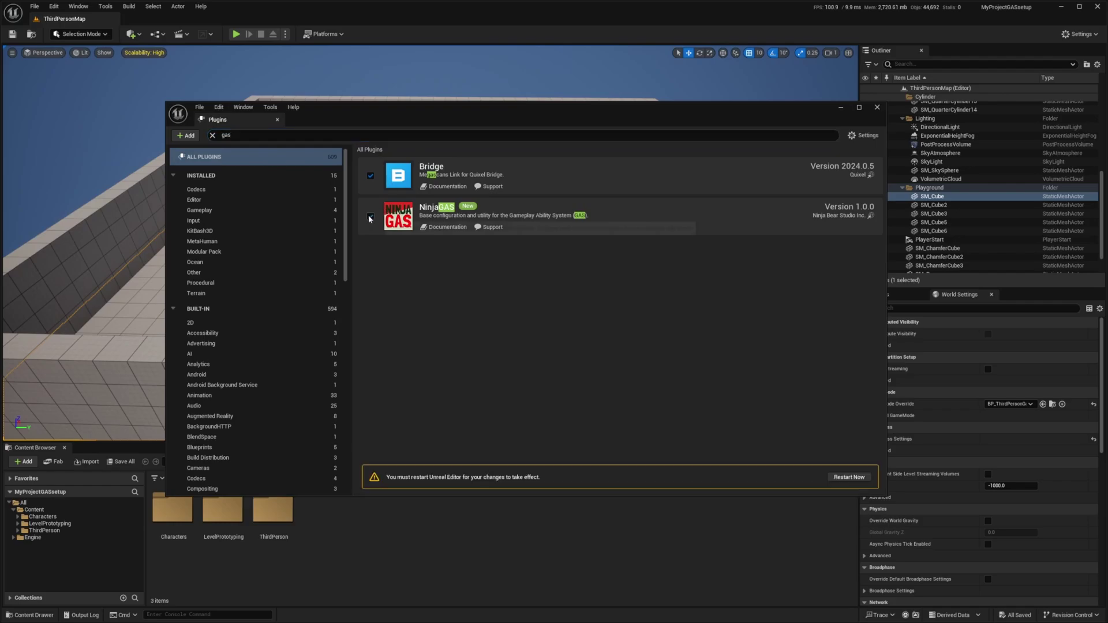
click(849, 476)
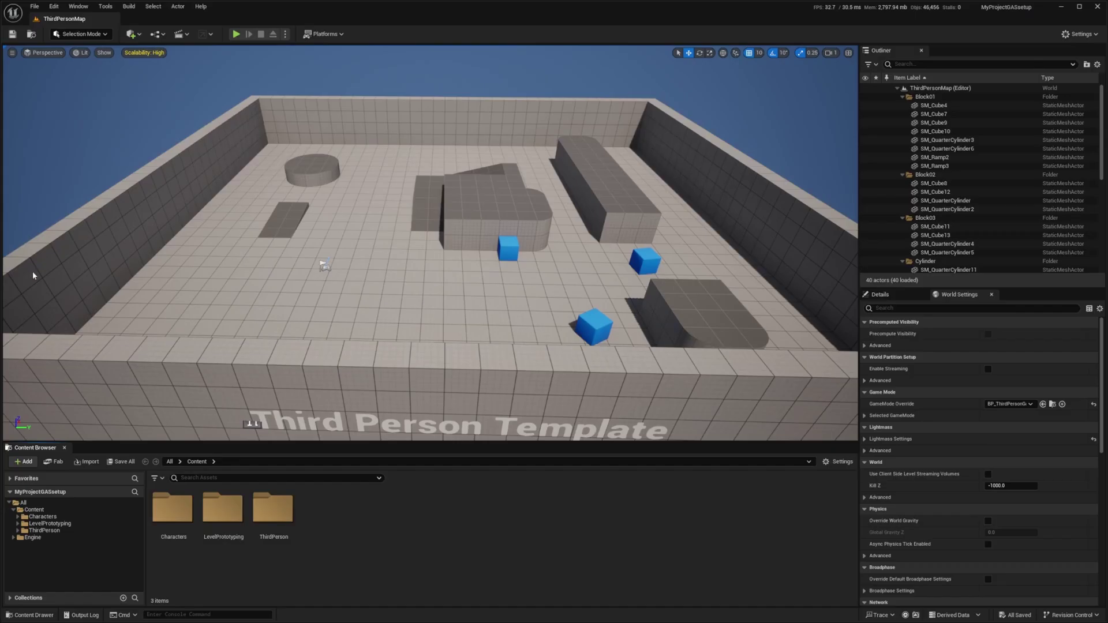
drag(33, 276, 95, 510)
Step: Create a new folder named GAS under Content and open it
right_click(394, 544)
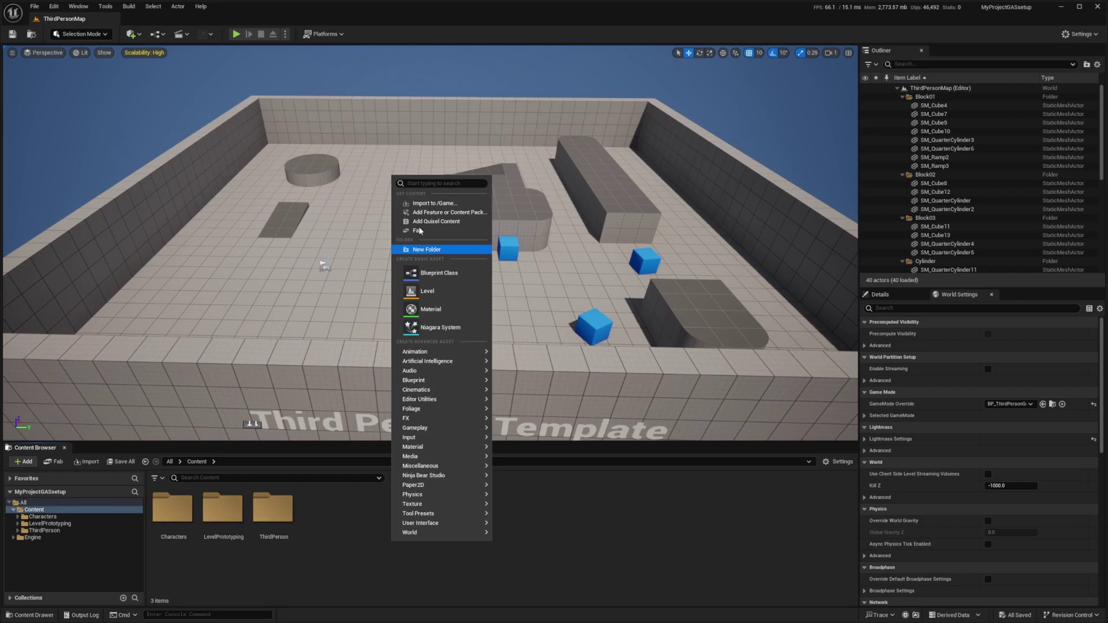
click(434, 252)
text(GAS)
key(Return)
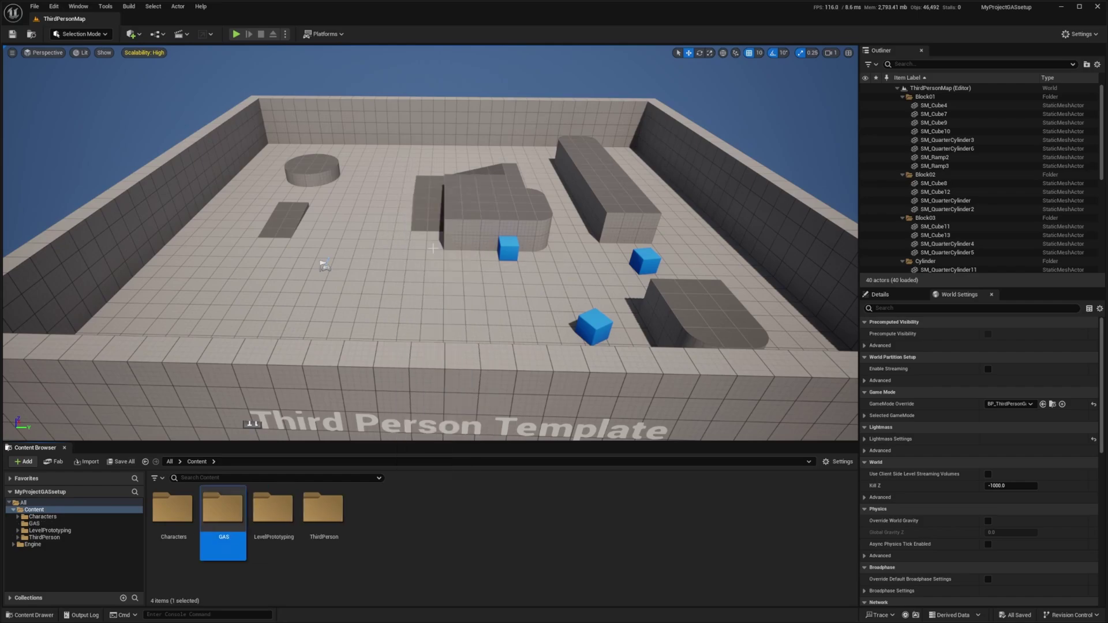
double_click(215, 509)
Step: Create a Ninja Bear Studio > Ninja G.A.S. > G.A.S. Setup data asset named NinjaGAS
right_click(202, 522)
mouse_move(226, 456)
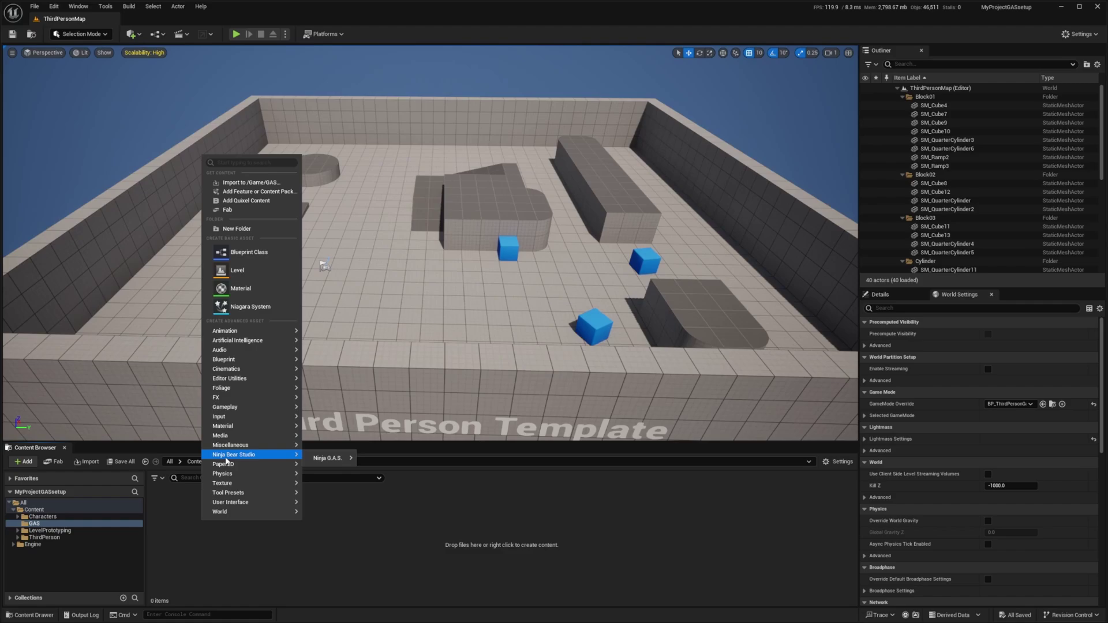
mouse_move(337, 457)
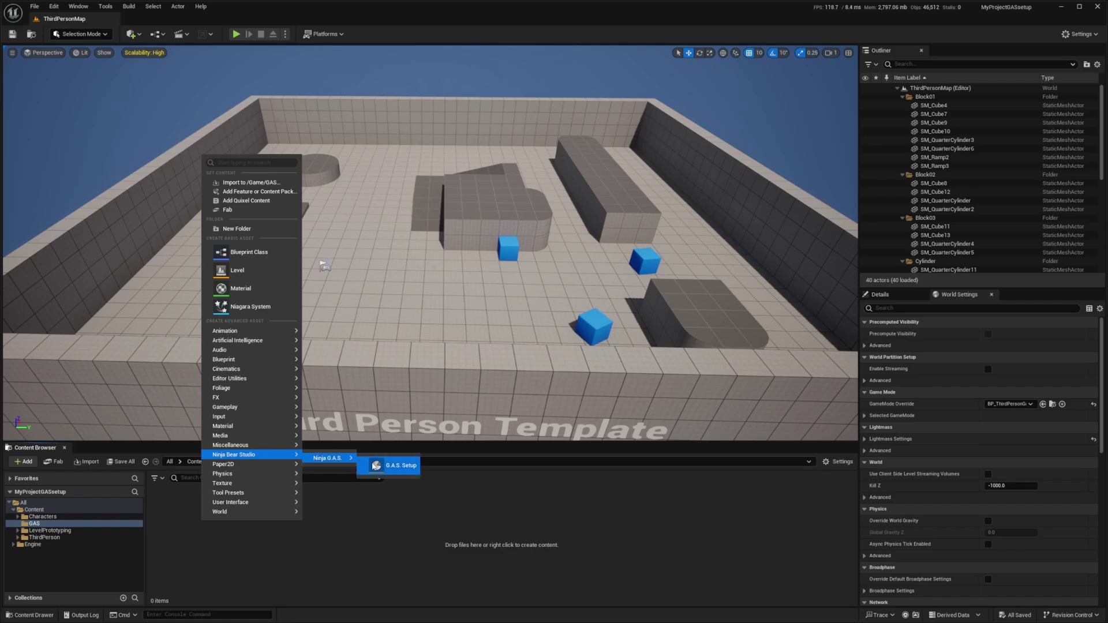
click(393, 472)
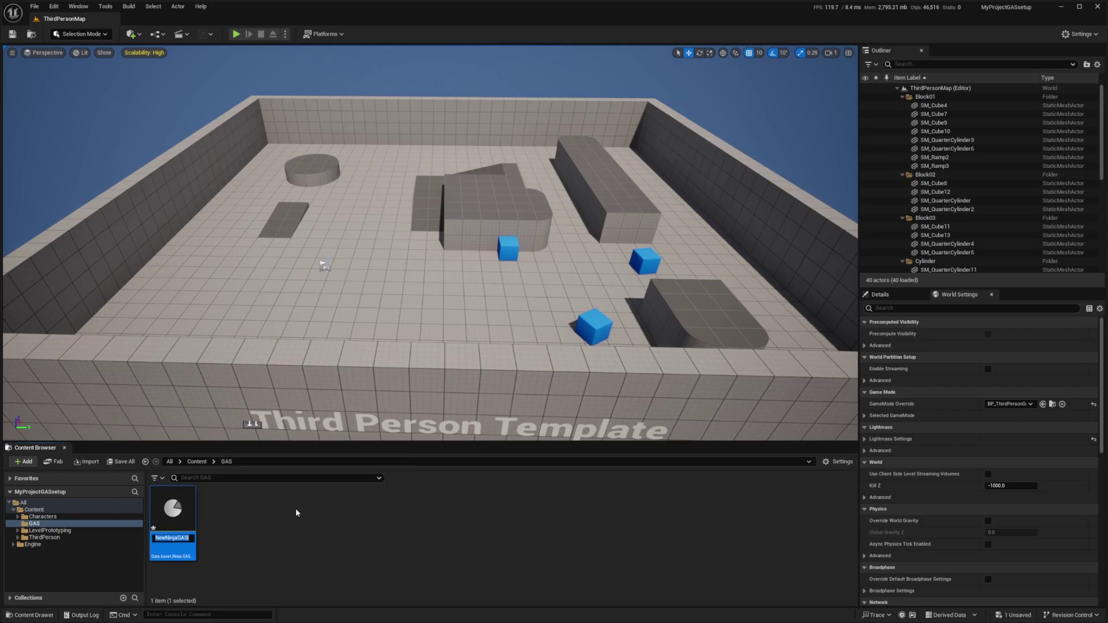
text(NinjaGAS)
key(Return)
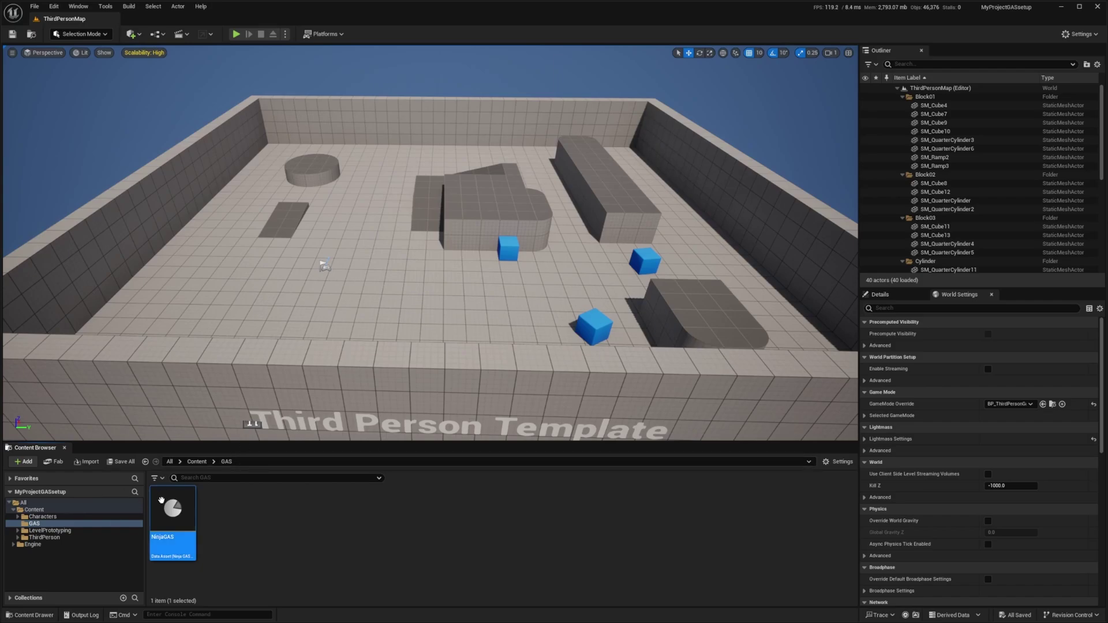
Step: Open the Asset Manager section of Project Settings
click(52, 7)
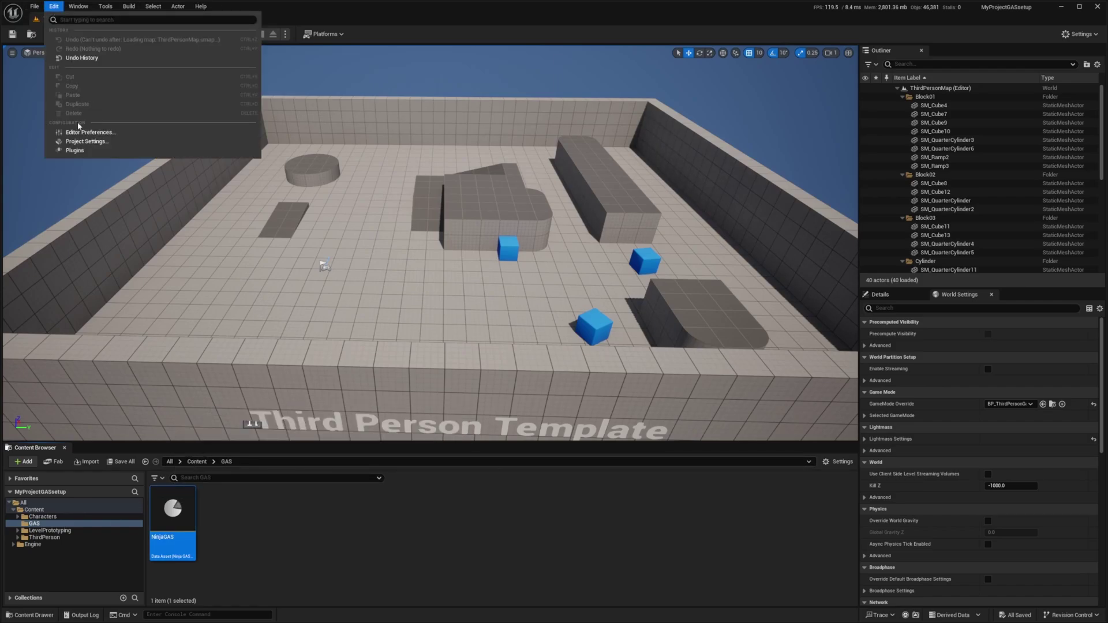
click(79, 141)
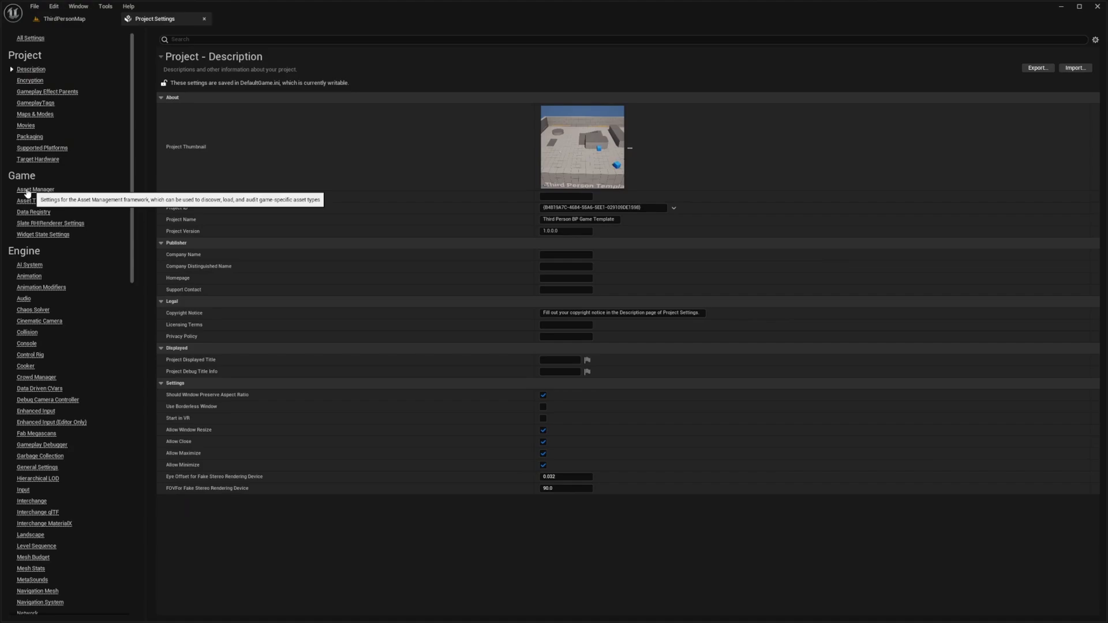
click(31, 190)
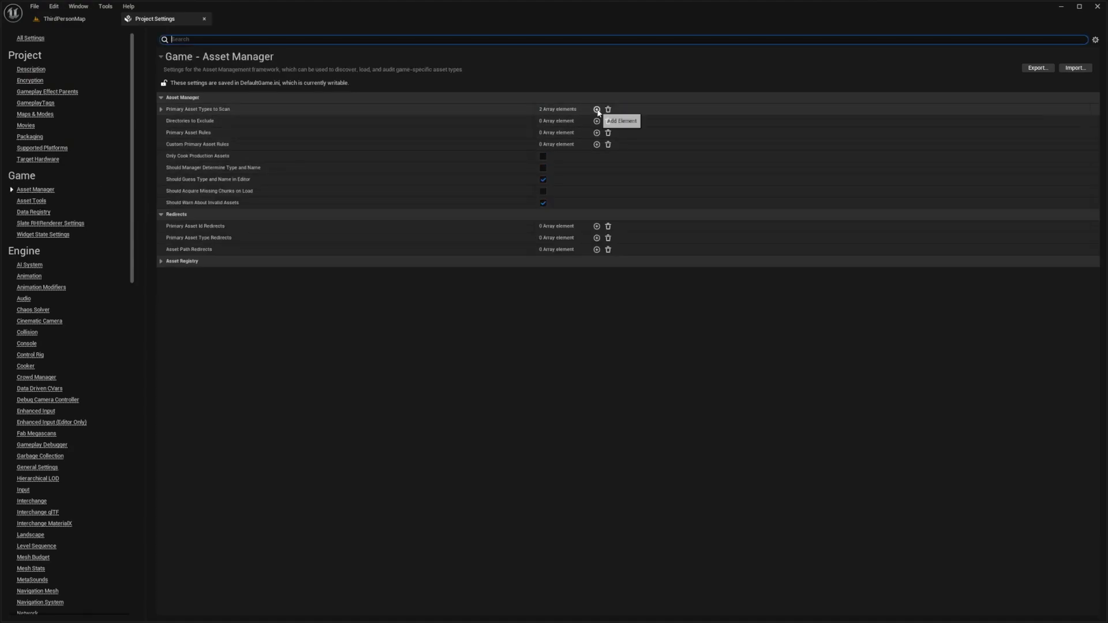
Step: Add a Primary Asset Type to Scan of AbilityBundleData with base class NinjaGASDataAsset
click(596, 109)
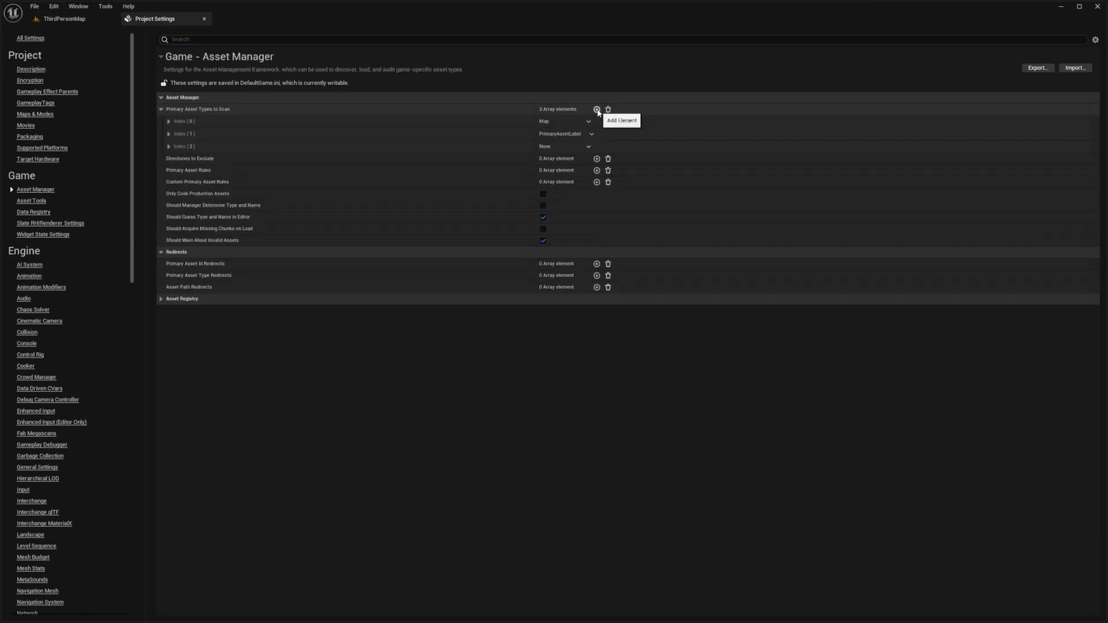
click(168, 147)
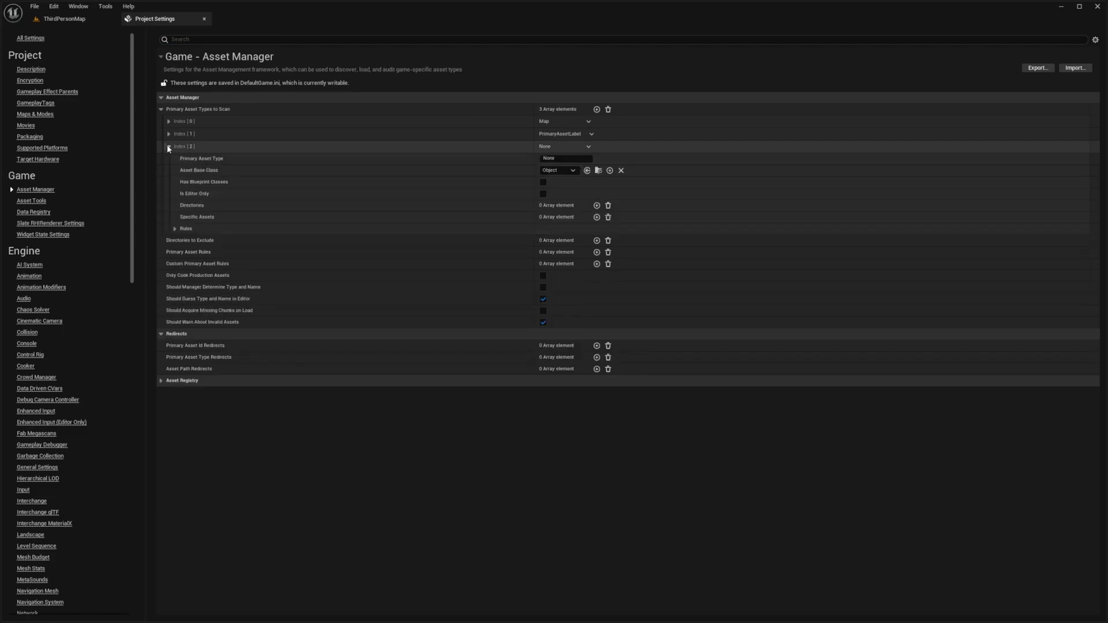
click(573, 158)
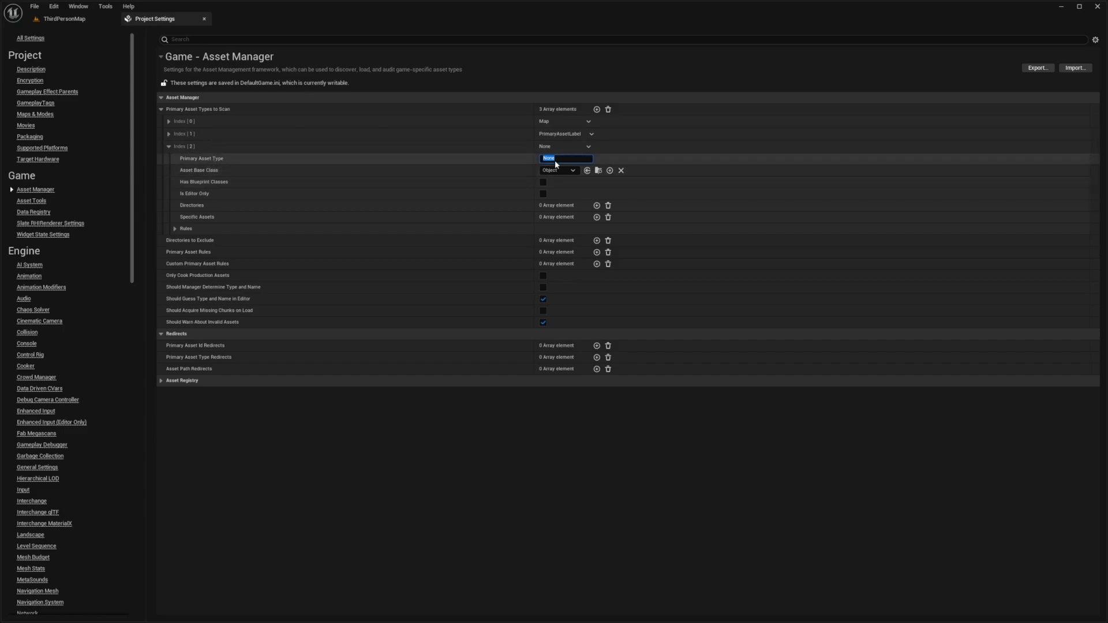
text(AbilityBundleData)
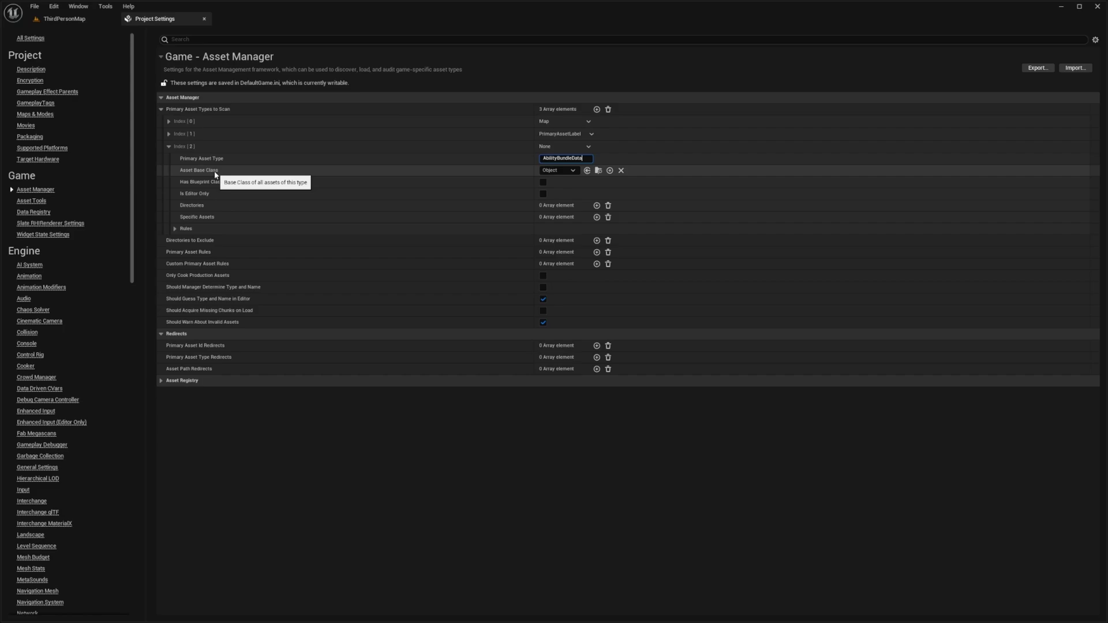
click(557, 171)
text(nin)
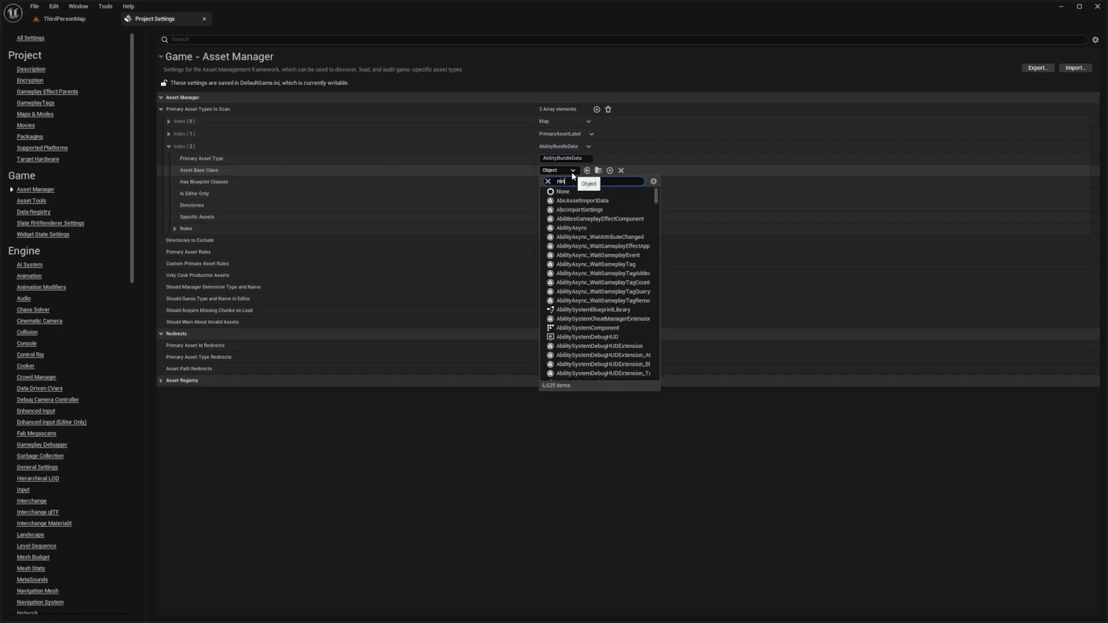
text(jagasdata)
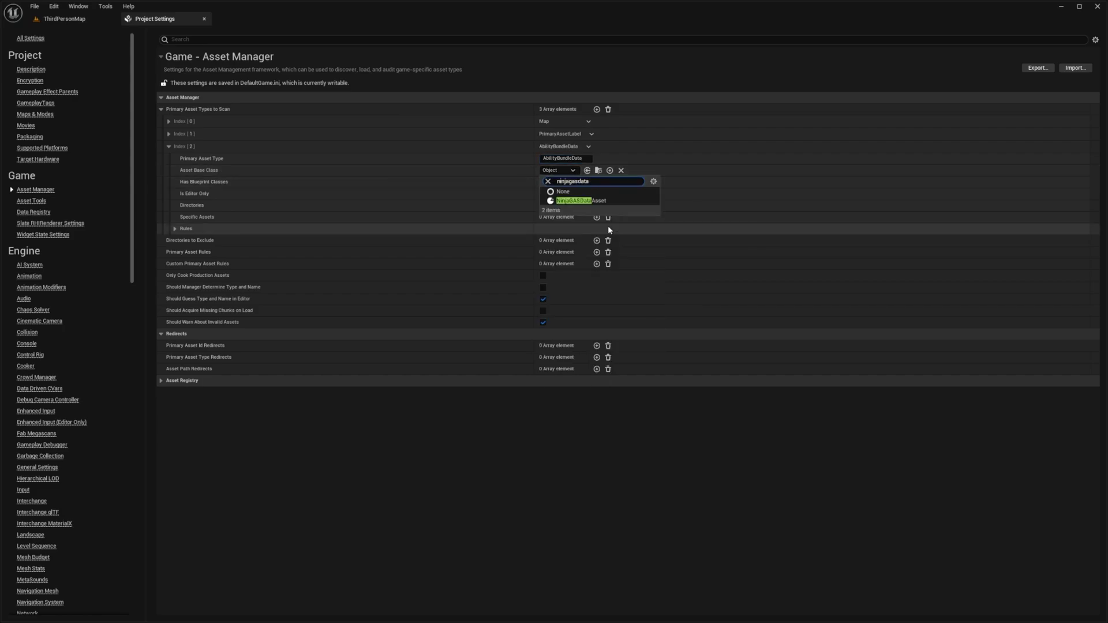
click(578, 200)
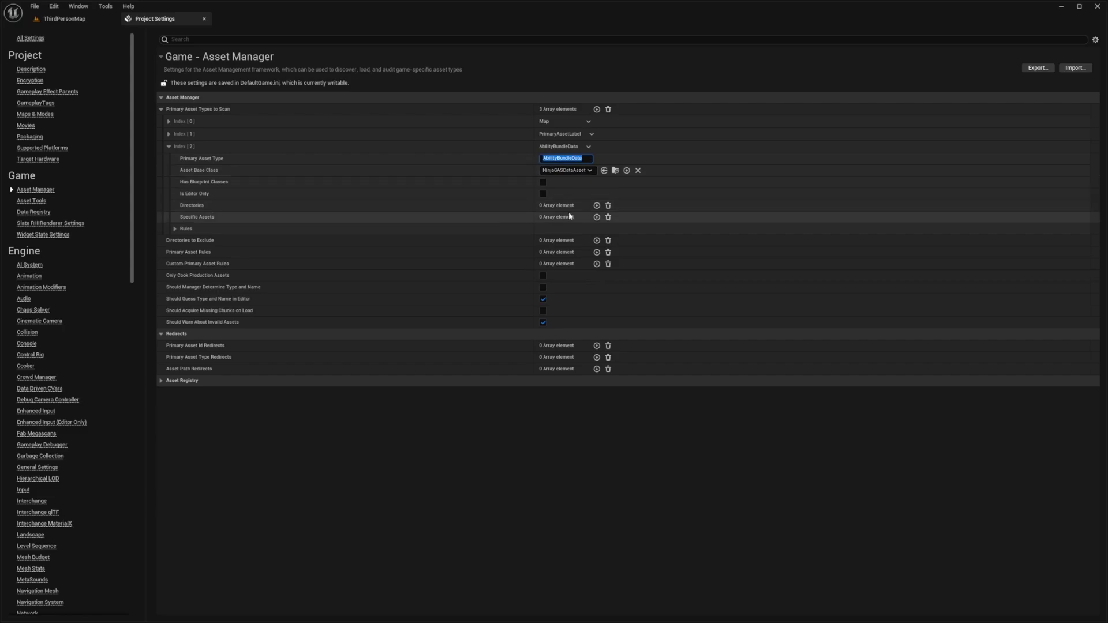
Step: Give it the scan directory /Game/Data/Abilities and set the Cook Rule to Always Cook
click(224, 206)
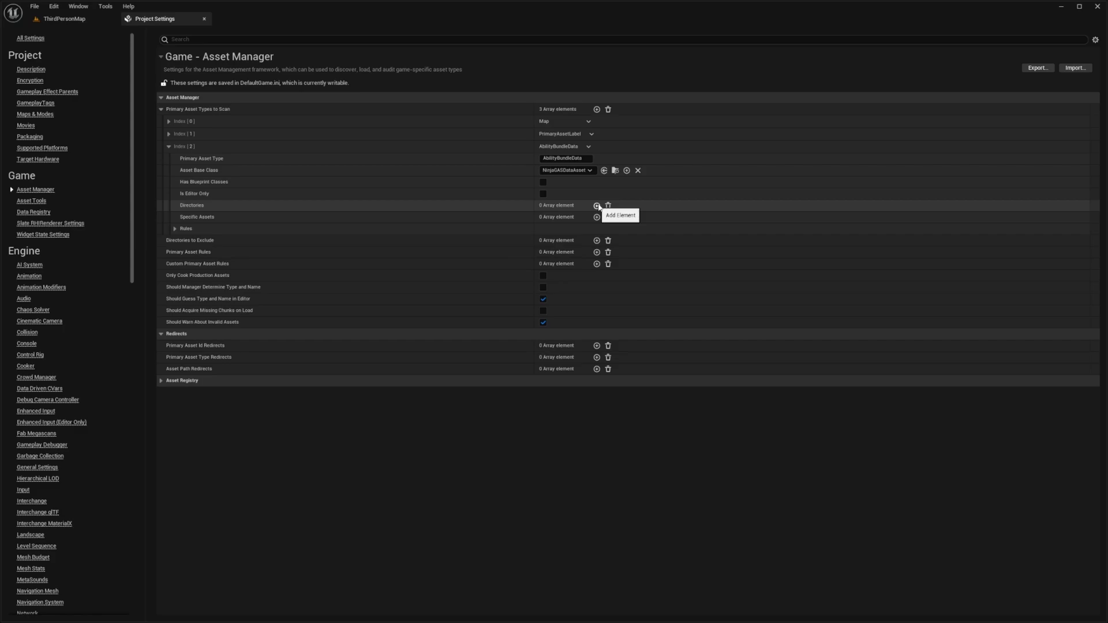
click(597, 206)
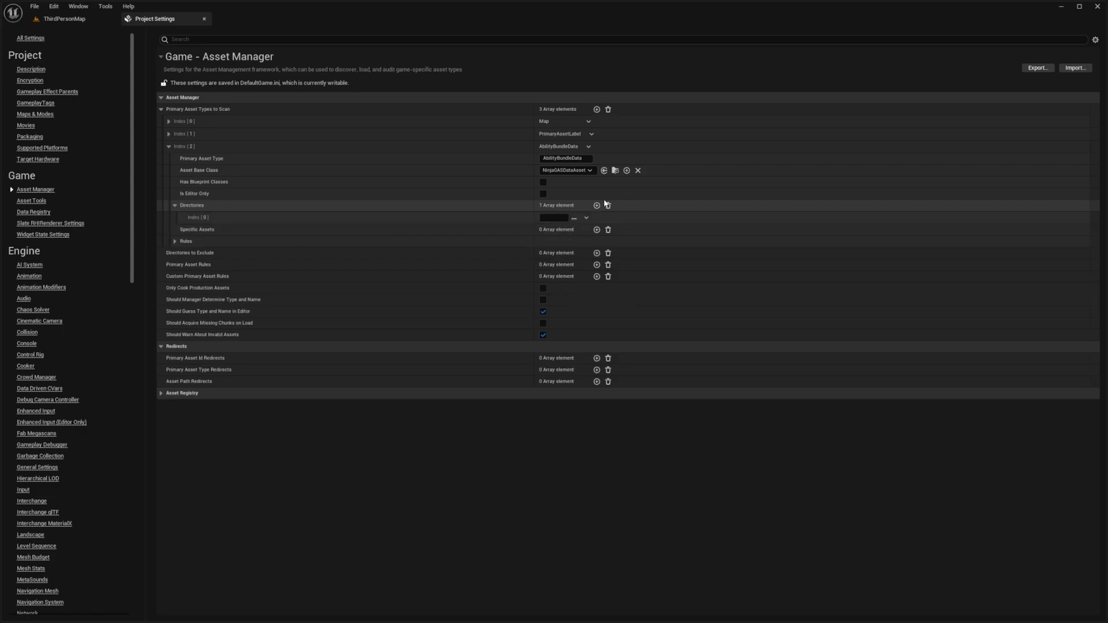
click(547, 218)
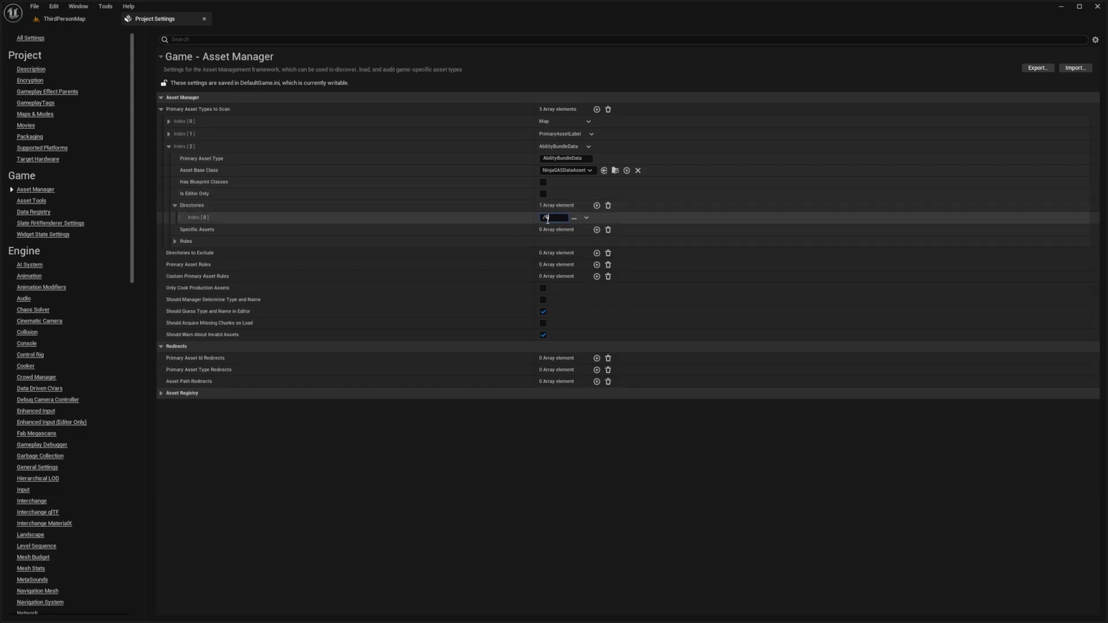
text(/Game/Data/Abilities)
click(175, 242)
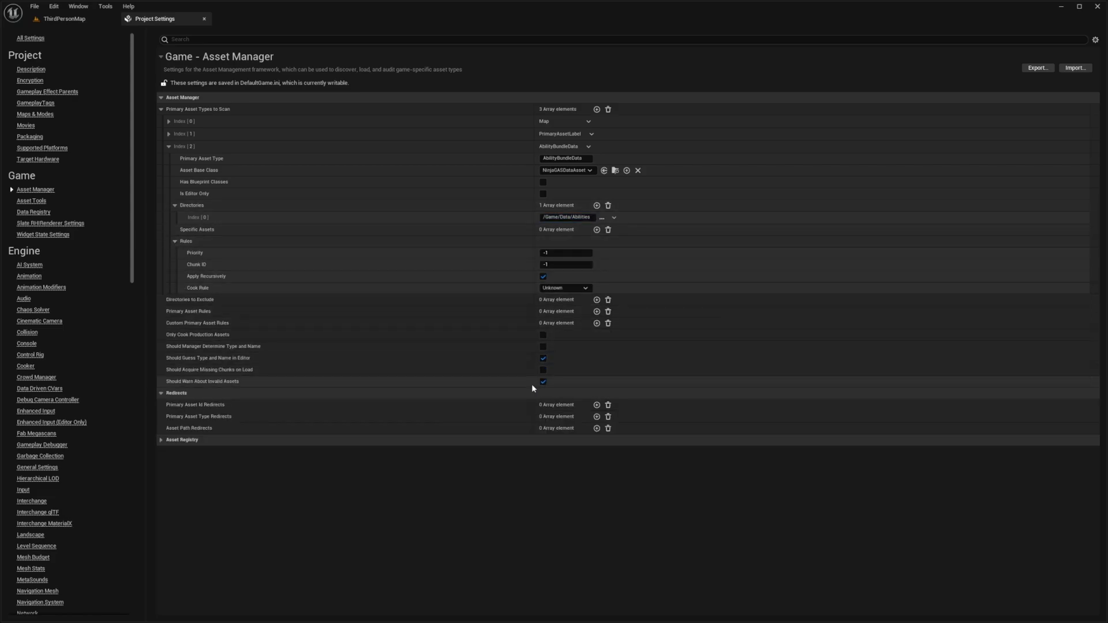
click(563, 288)
click(559, 356)
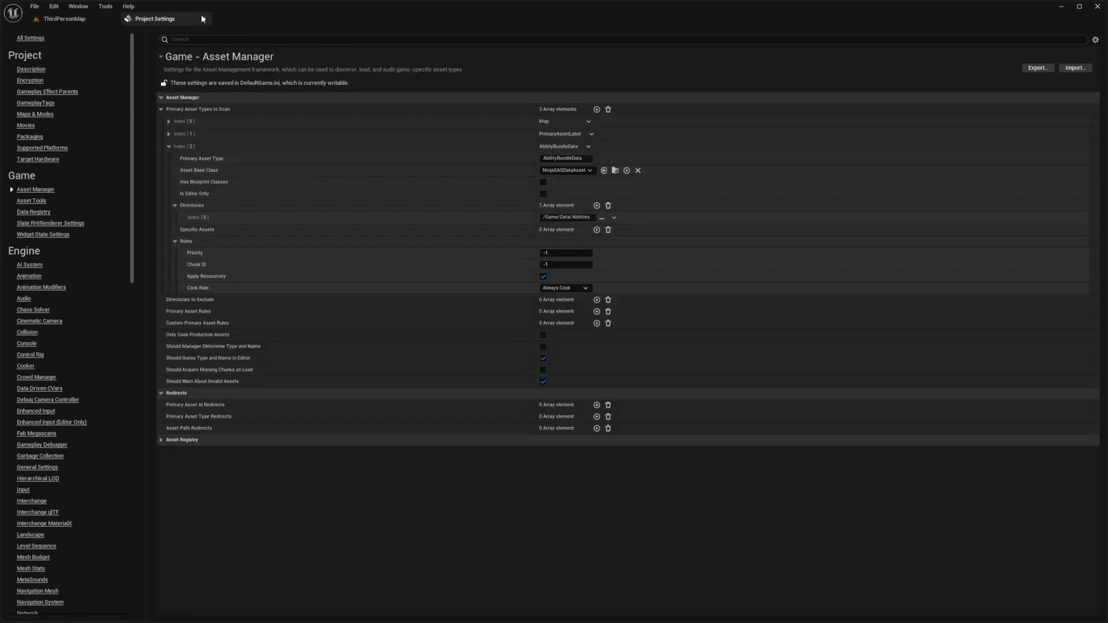
Step: Close Project Settings and open the NinjaGAS data asset from the GAS folder
click(205, 19)
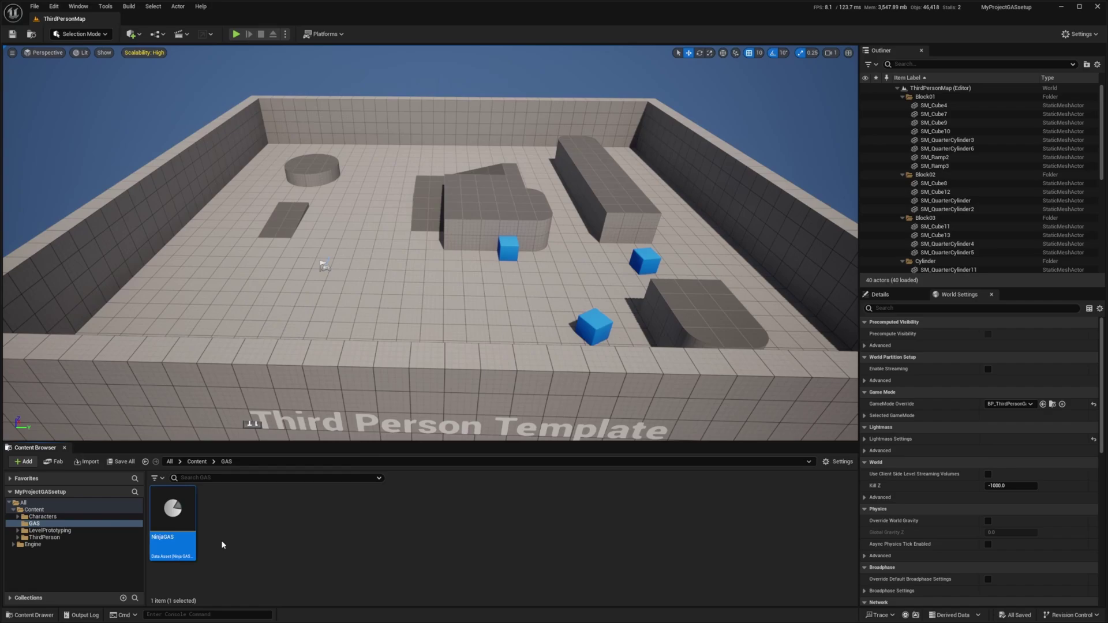
double_click(170, 509)
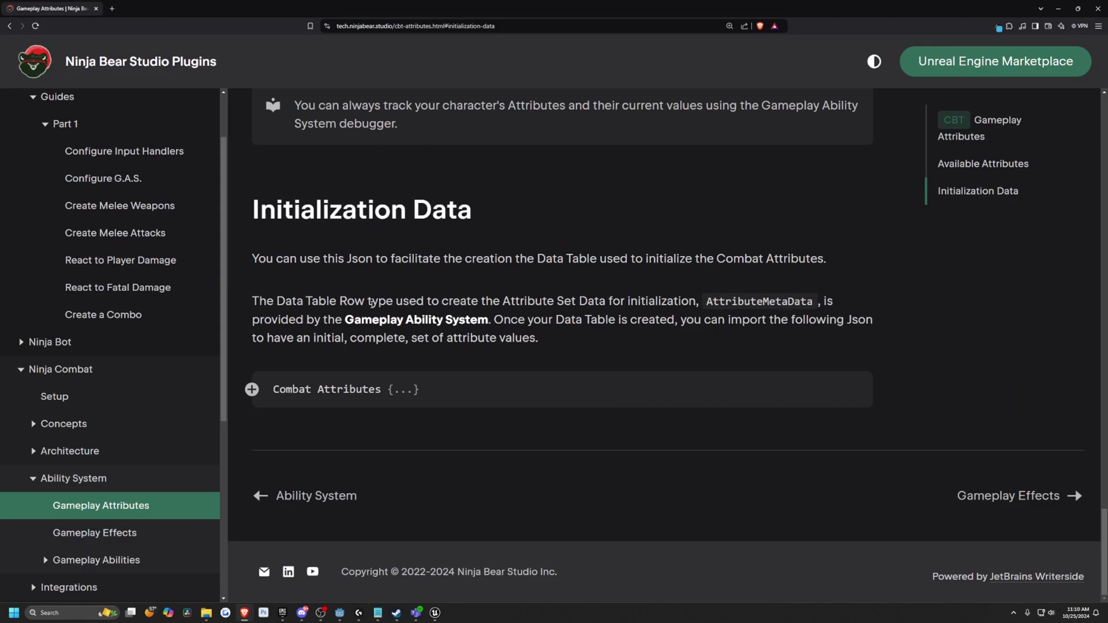
Step: Expand the Combat Attributes JSON and inspect the Health and MaxHealth base values of 100
click(485, 26)
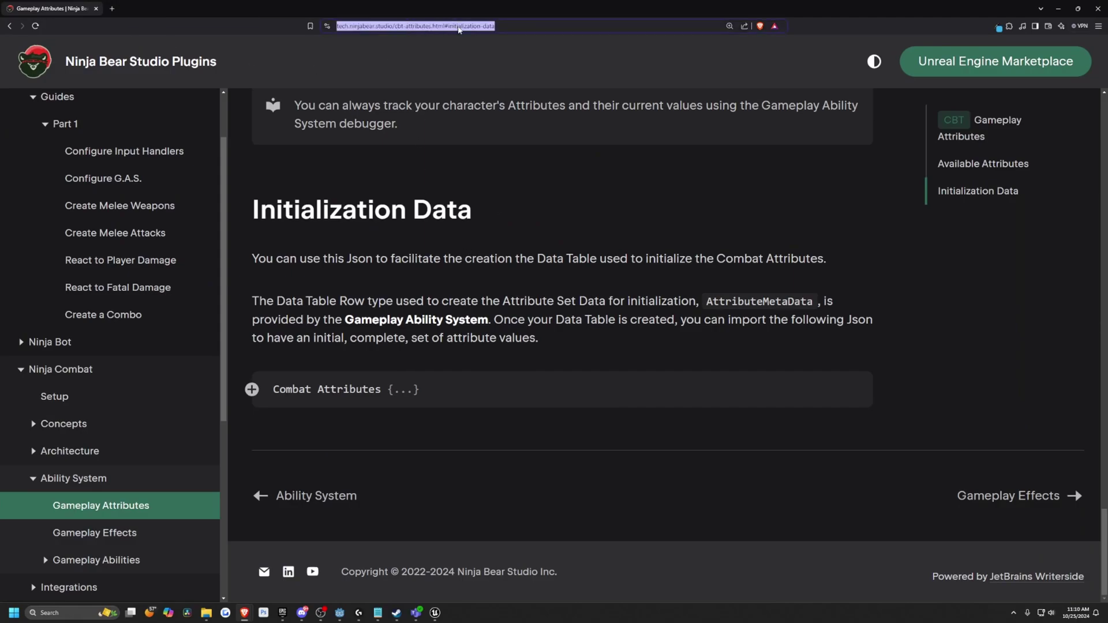
click(369, 167)
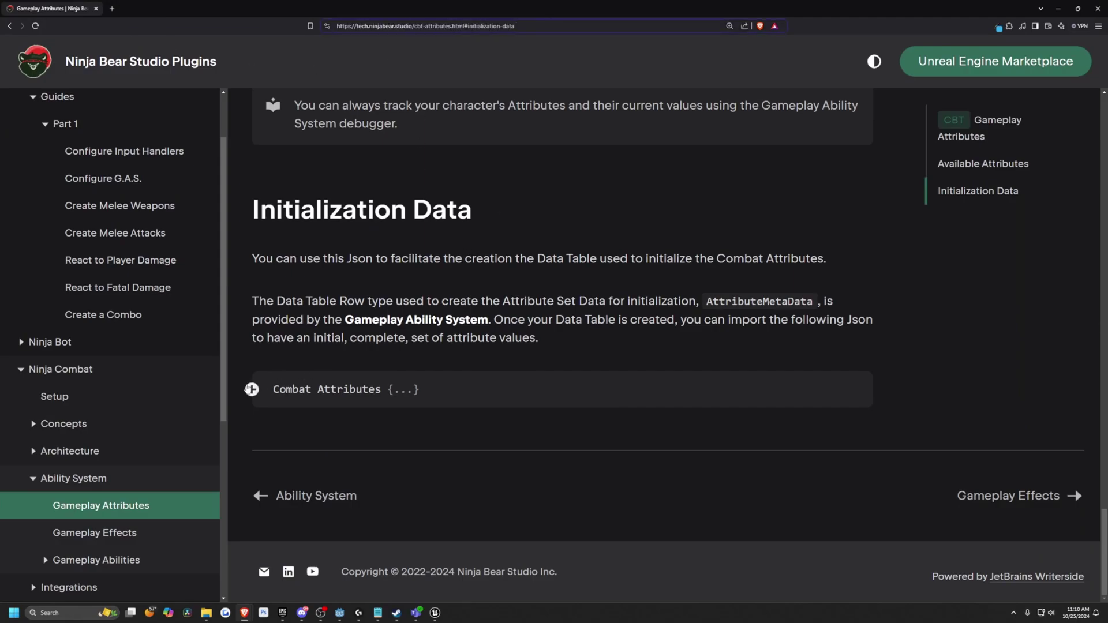
click(251, 390)
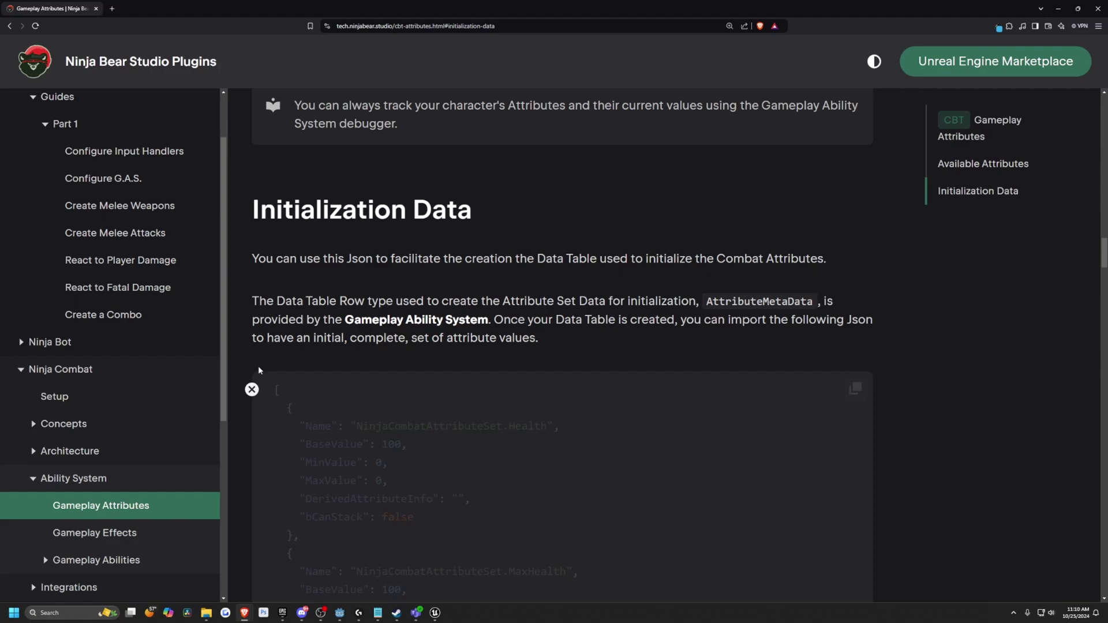
scroll(260, 370, down, 1)
drag(307, 339, 371, 339)
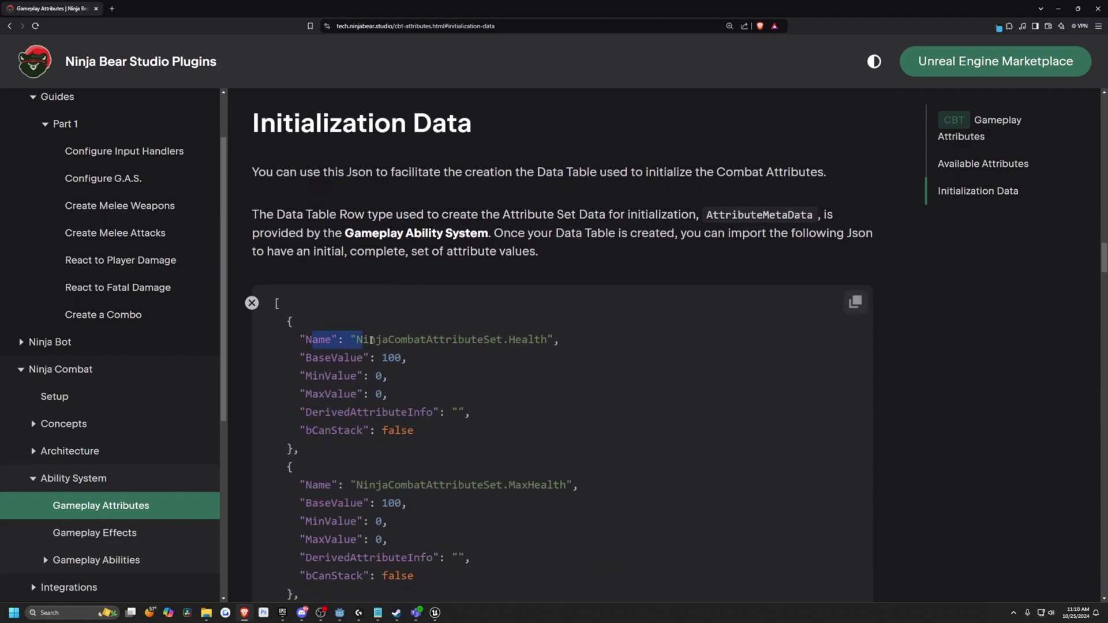
click(371, 339)
drag(509, 339, 532, 339)
drag(509, 485, 527, 484)
scroll(519, 479, down, 2)
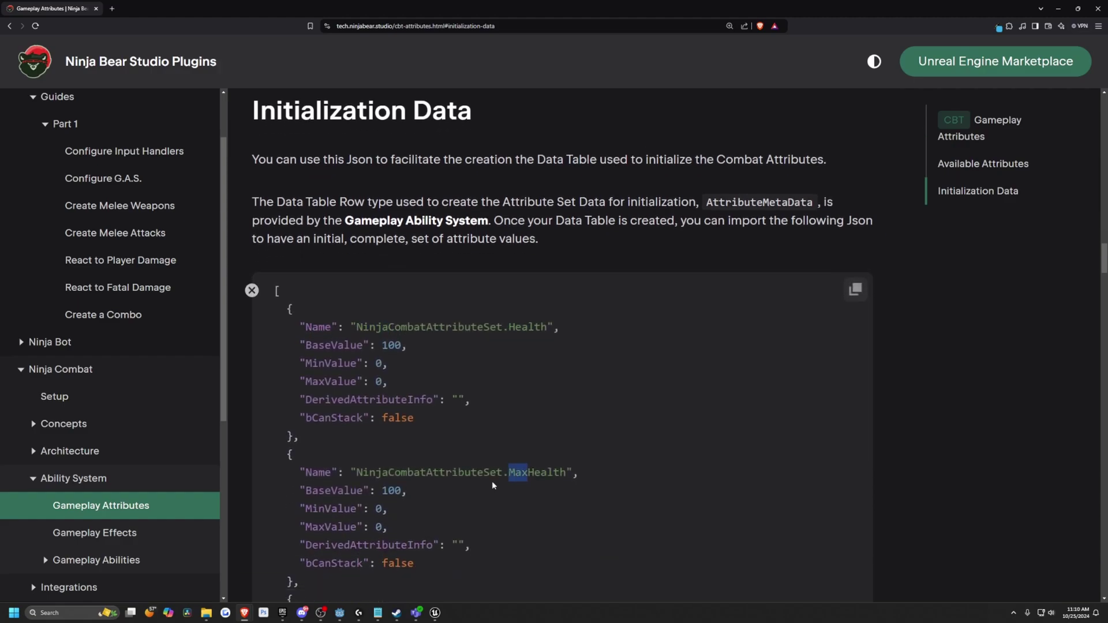
double_click(391, 228)
double_click(391, 373)
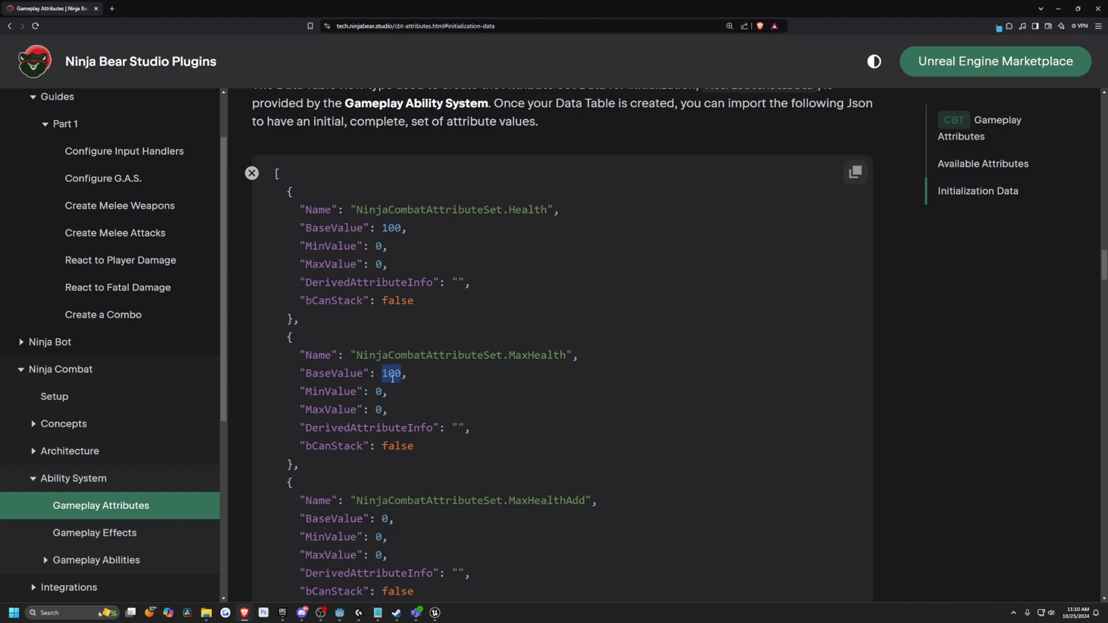
Step: Review the rest of the listing and copy the whole attributes JSON with its copy button
scroll(425, 183, down, 10)
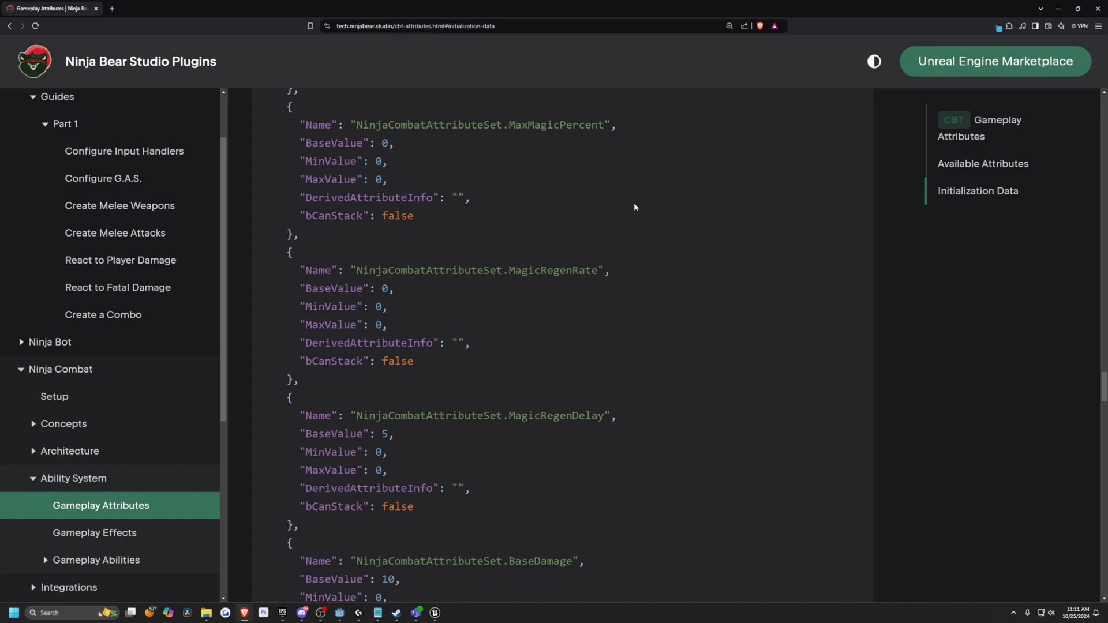
scroll(548, 321, up, 15)
scroll(543, 306, down, 10)
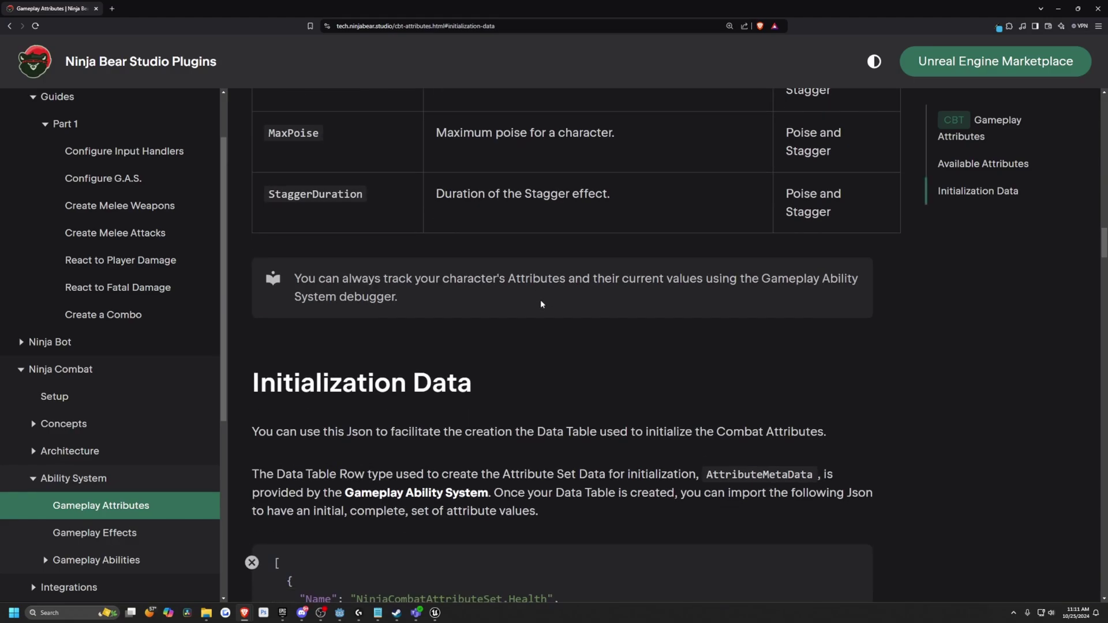
scroll(545, 309, up, 15)
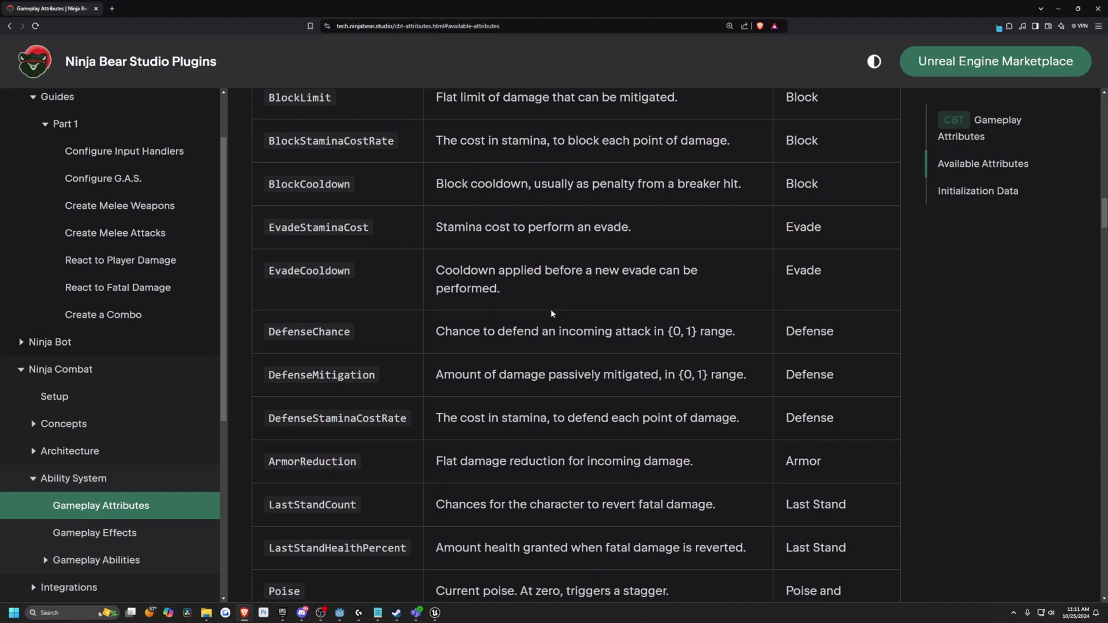
scroll(524, 294, down, 10)
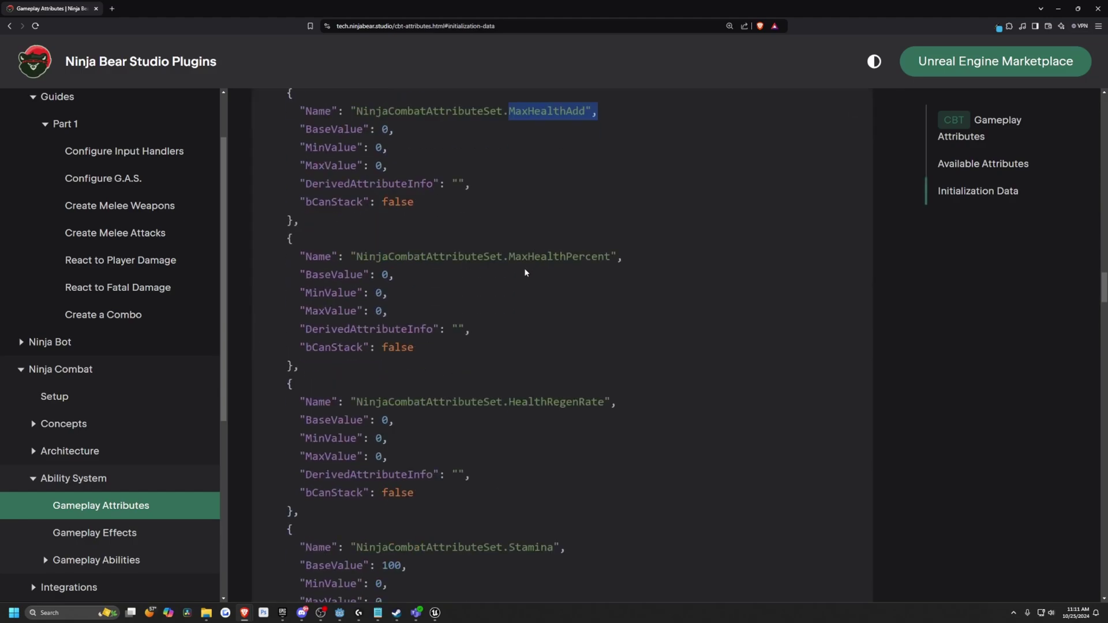
scroll(502, 242, up, 3)
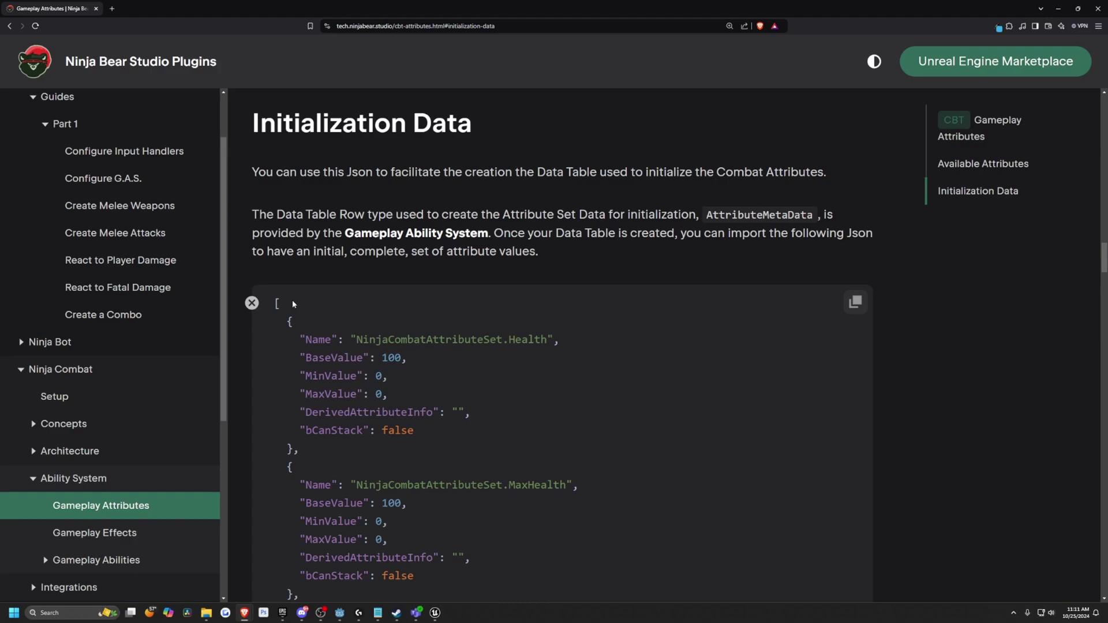
click(855, 301)
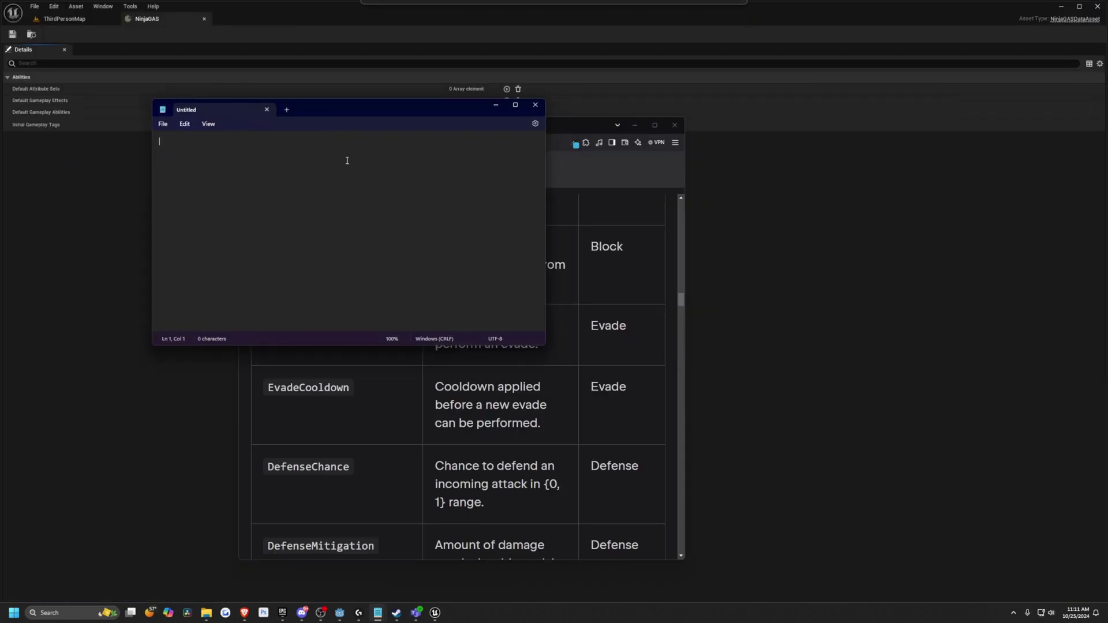
Step: Paste the copied attributes JSON into the empty Notepad document
key(ctrl+v)
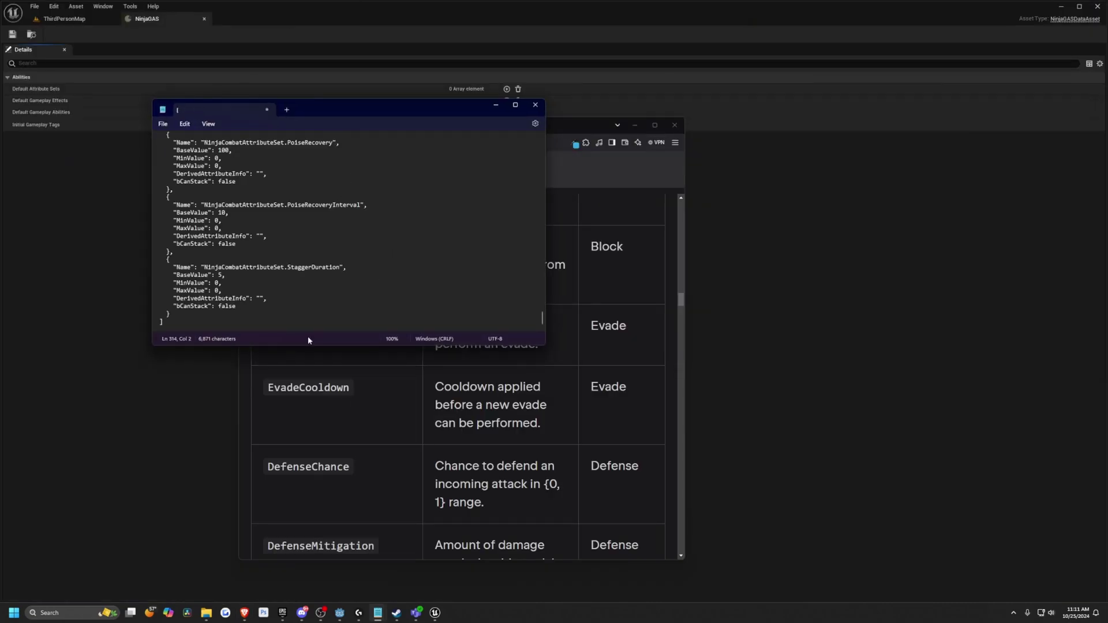
scroll(322, 301, up, 20)
click(321, 194)
Step: Save the note to the Desktop as Test.json
key(ctrl+s)
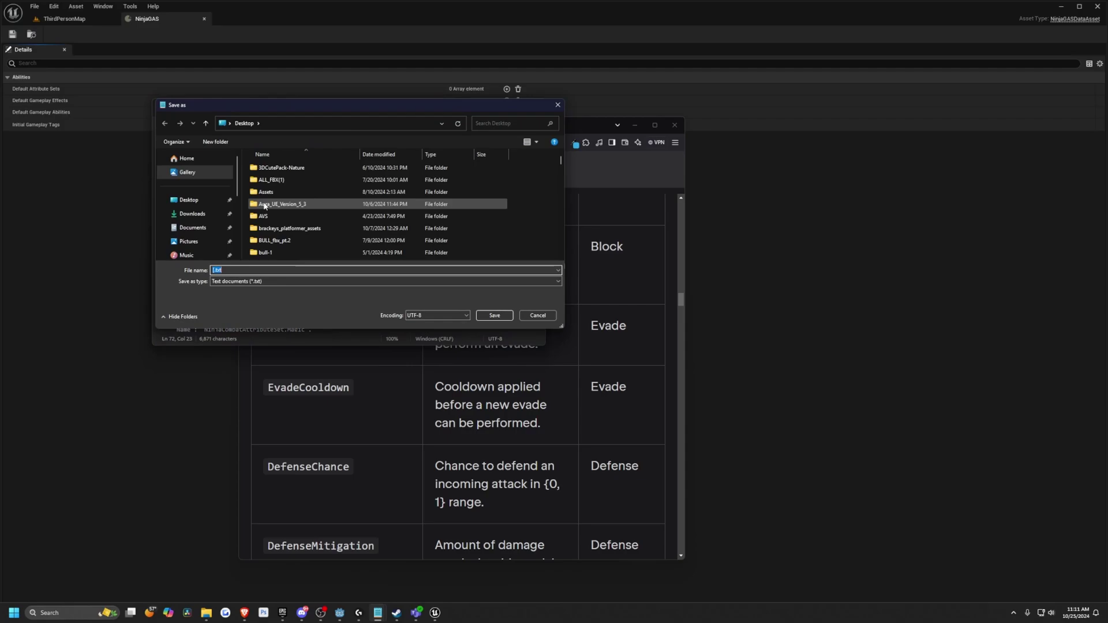
click(193, 200)
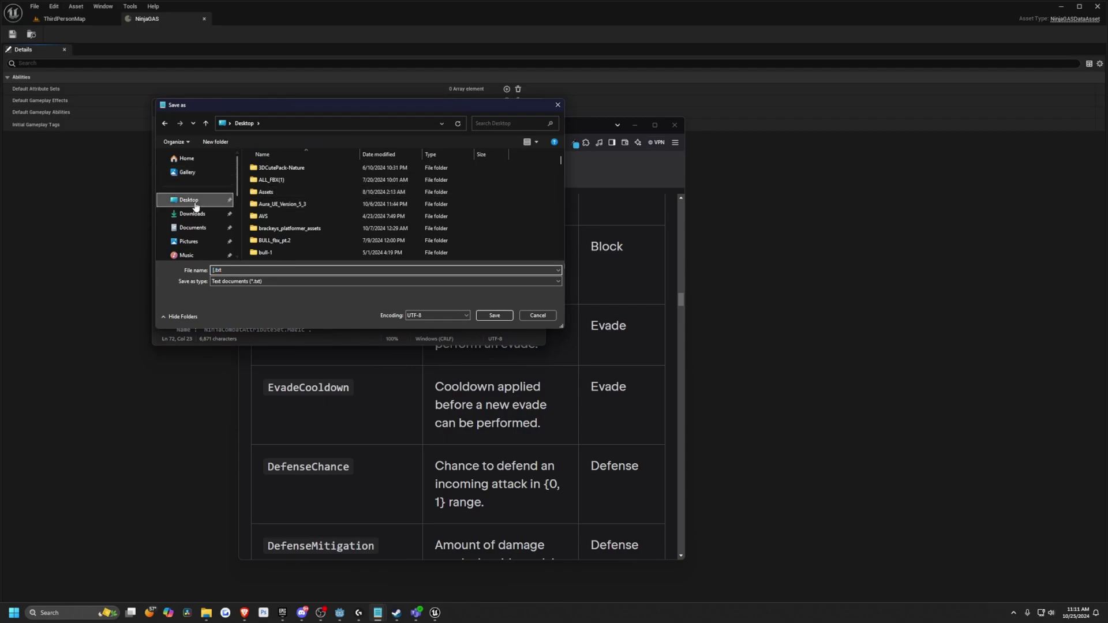
click(242, 270)
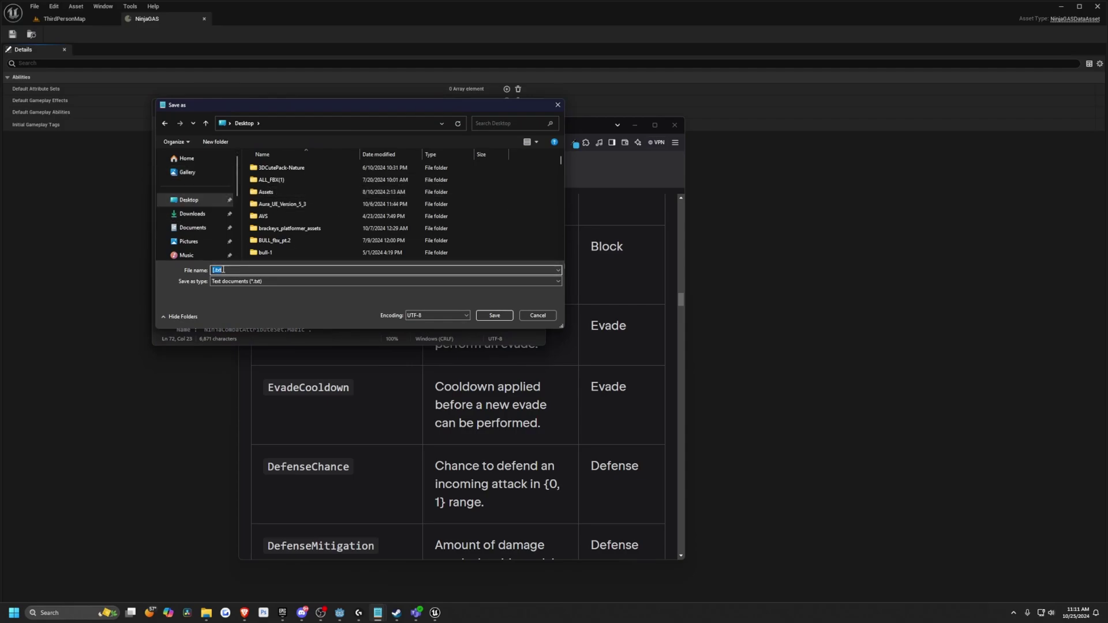
text(Test.json)
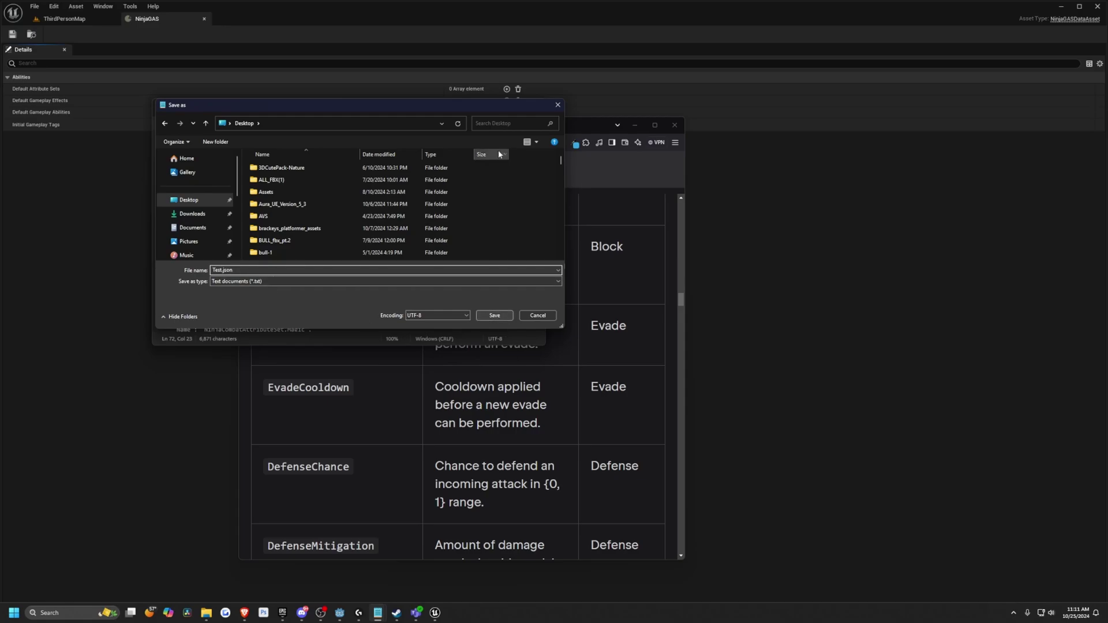
click(494, 316)
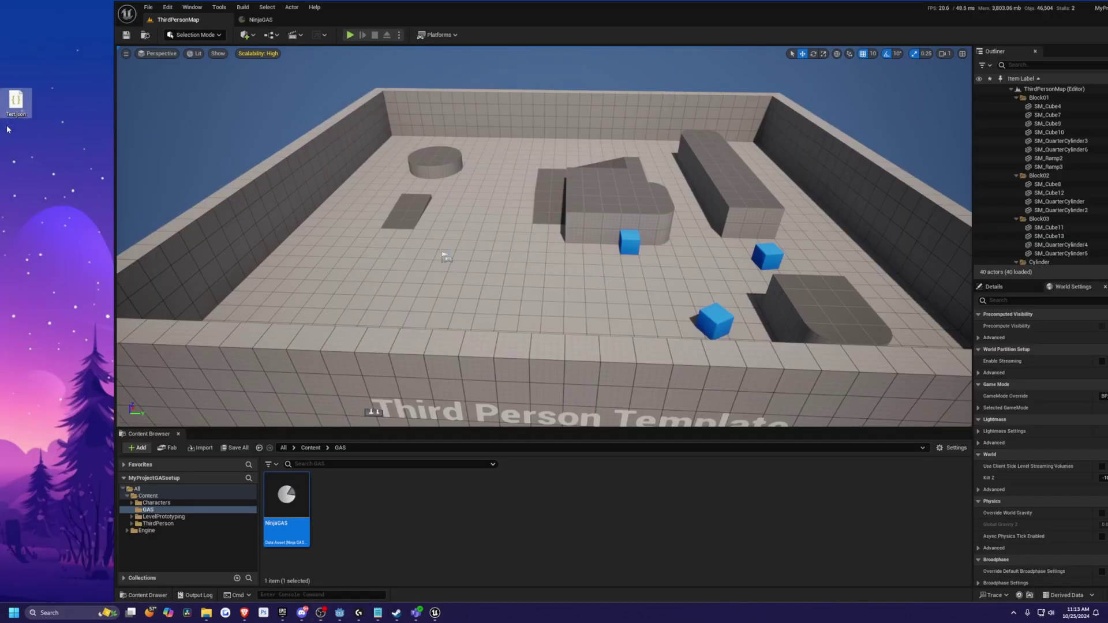
Step: Import Test.json into Content/GAS as a DataTable with AttributeMetaData row type, then select the new Test asset
drag(16, 103, 365, 521)
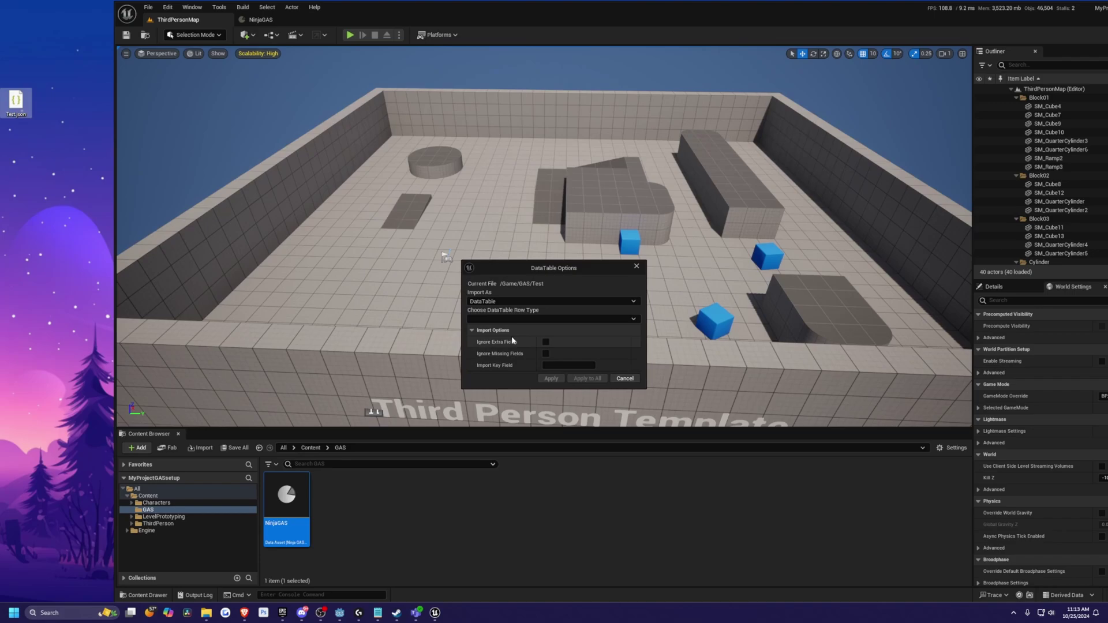
click(500, 303)
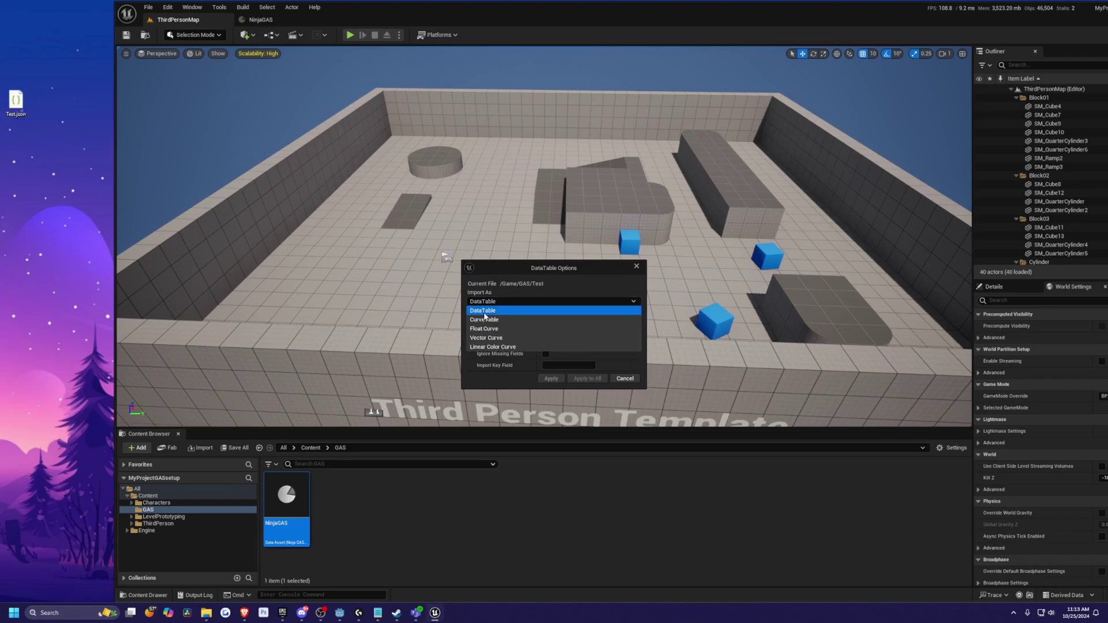
click(492, 312)
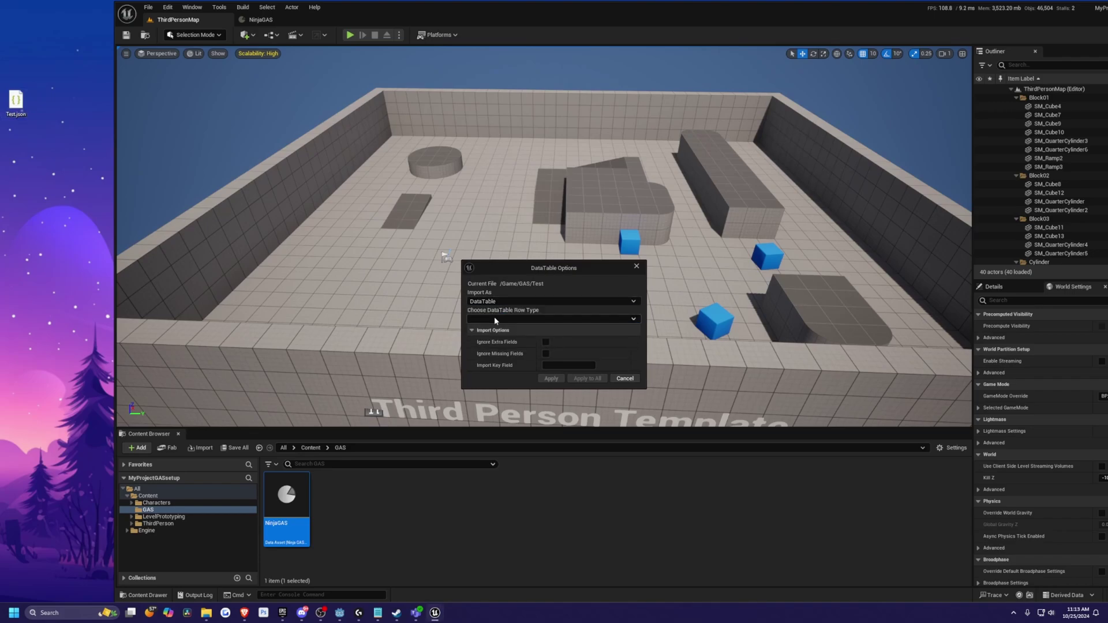
click(503, 317)
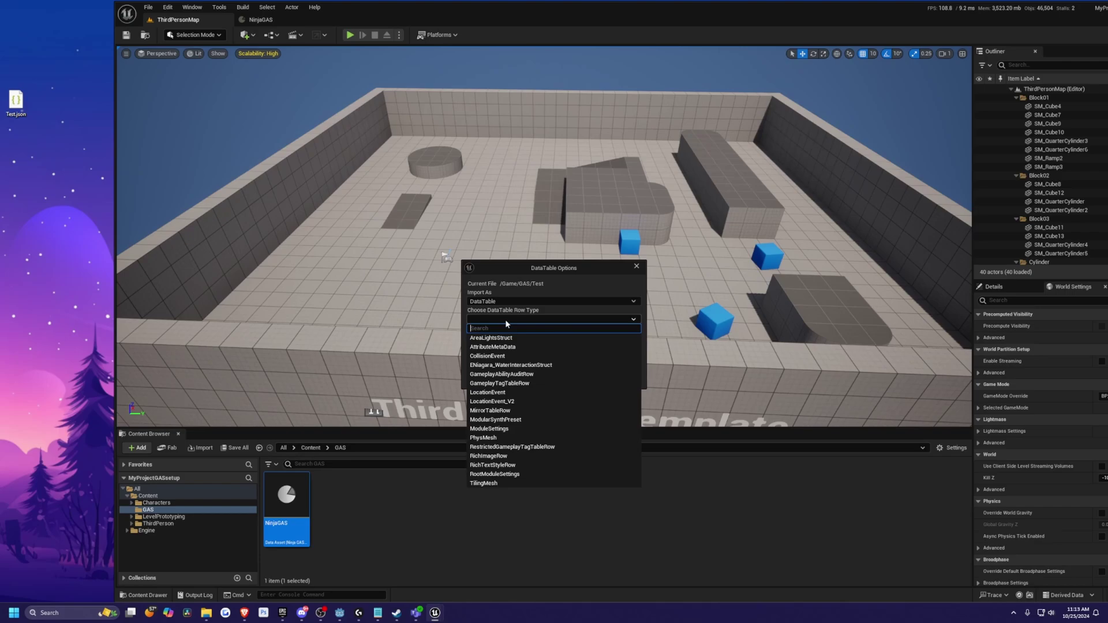
click(492, 346)
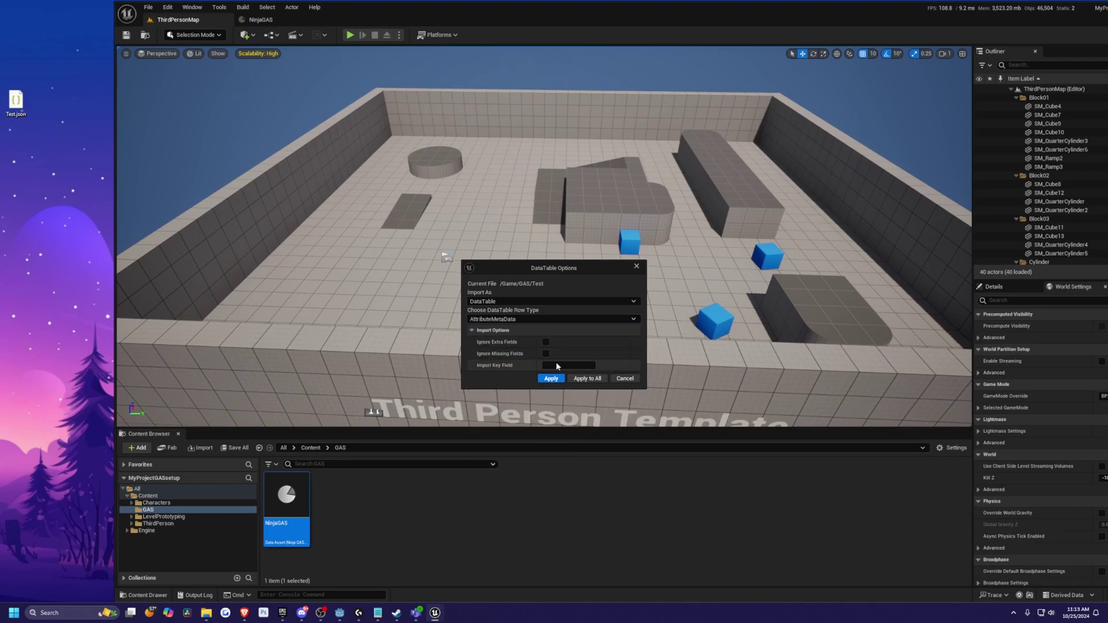
click(553, 381)
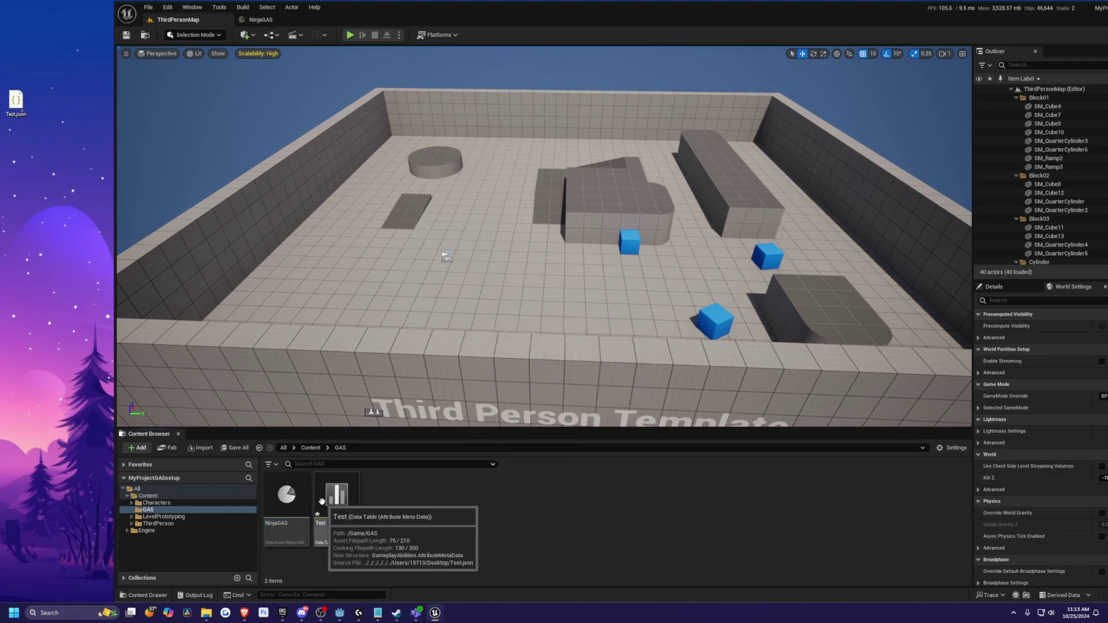
click(340, 502)
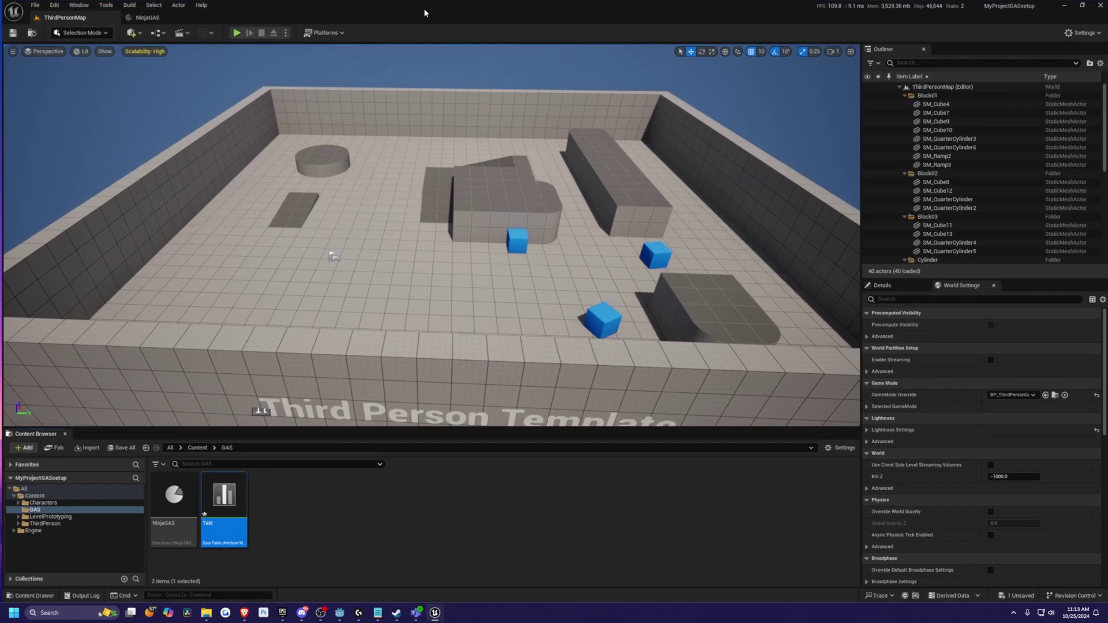
Step: Open the Test table, add and then undo a new row, and save the 39-row table
double_click(336, 497)
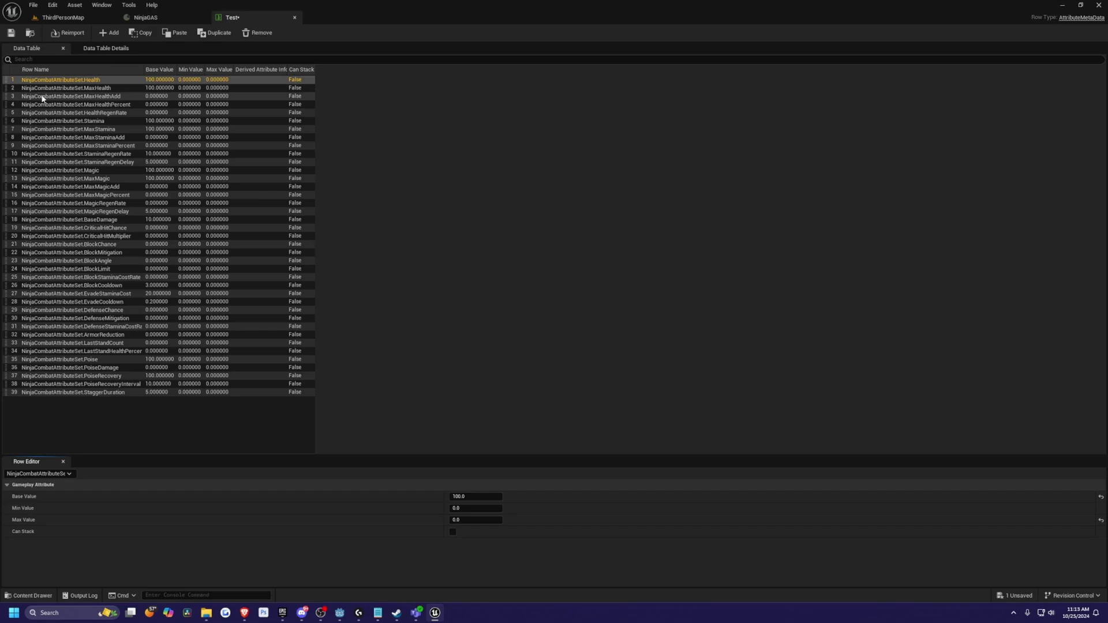
click(64, 82)
click(108, 33)
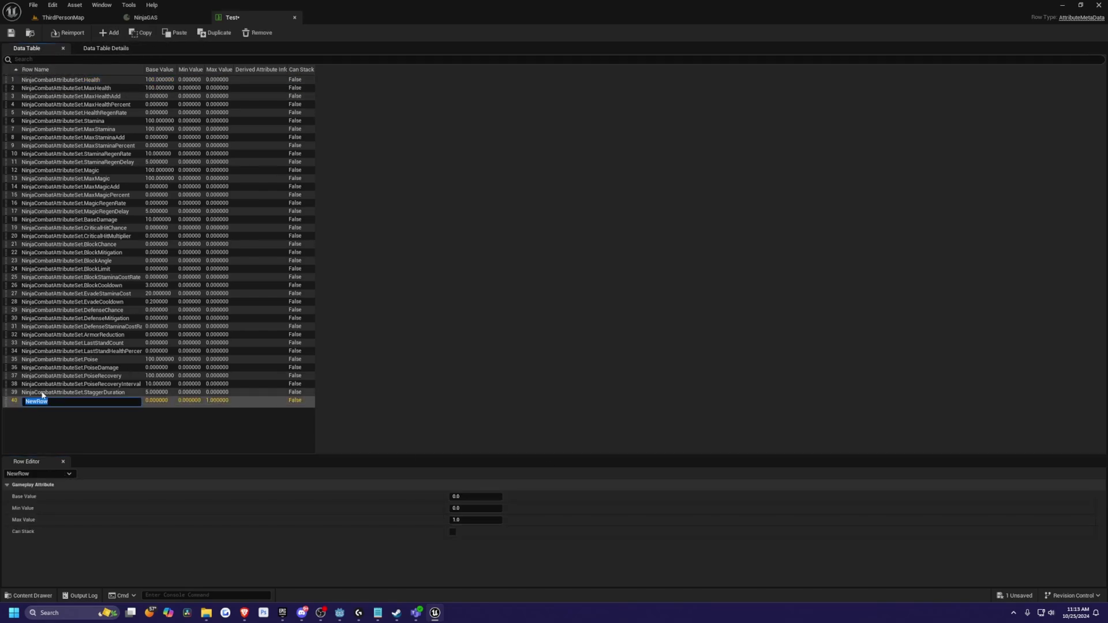
key(ctrl+z)
click(68, 393)
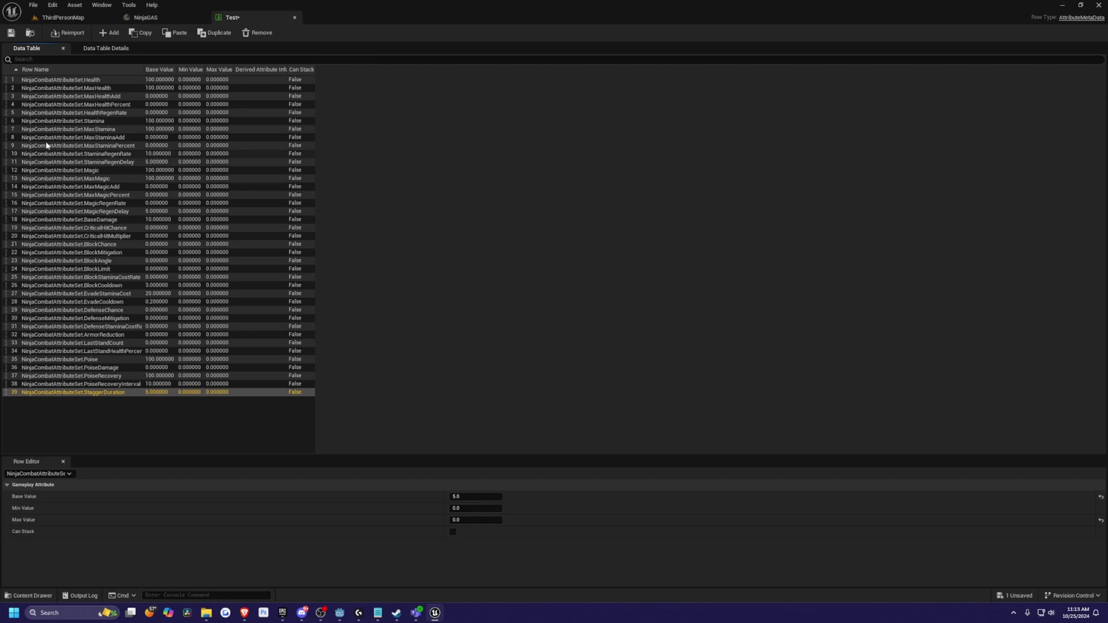
key(ctrl+s)
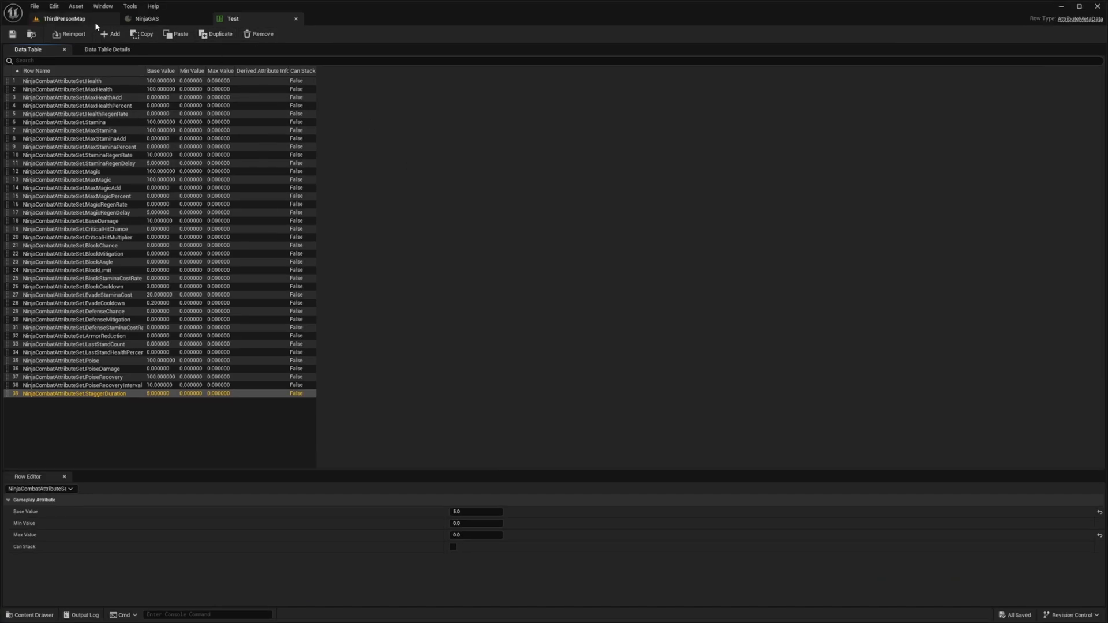
Step: In NinjaGAS, add an AbilitySystemTestAttributeSet default attribute set using the Test table, then save
click(147, 19)
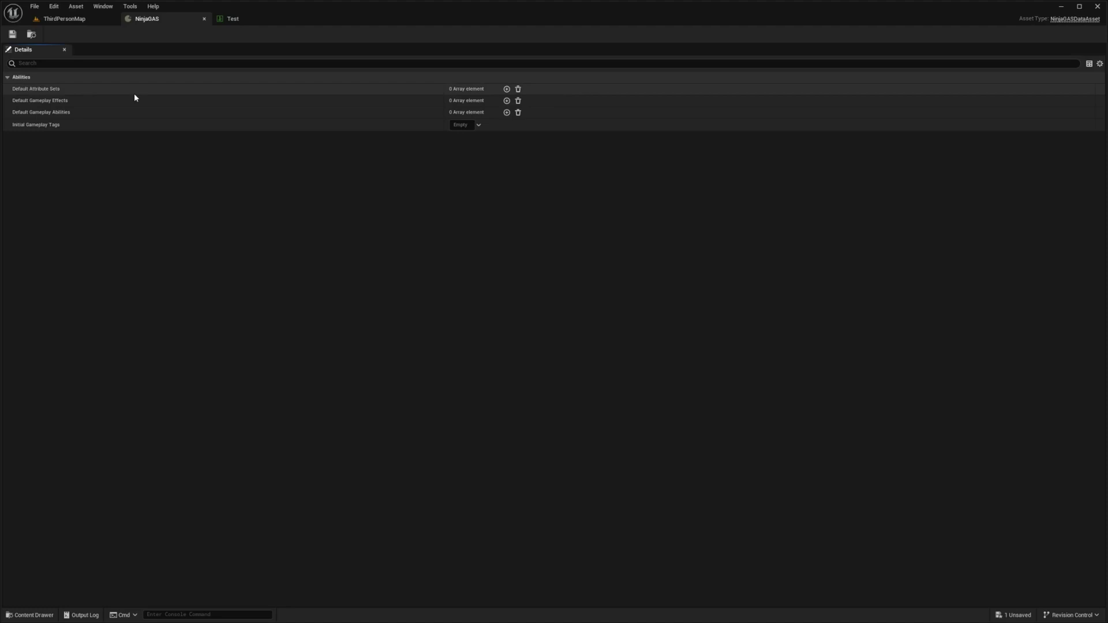
click(507, 89)
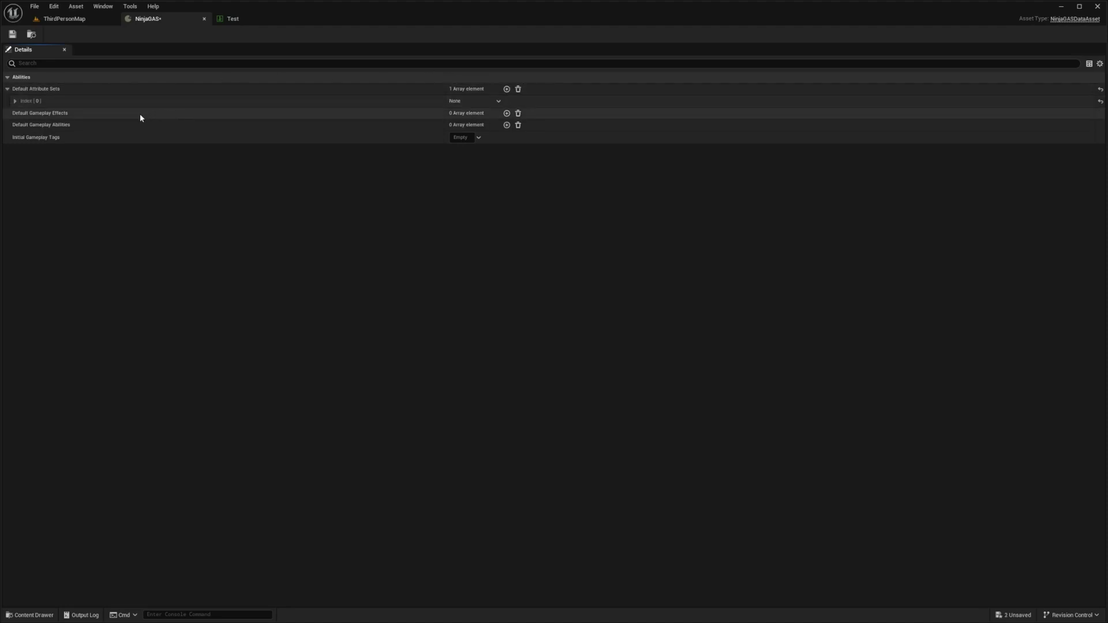
click(487, 115)
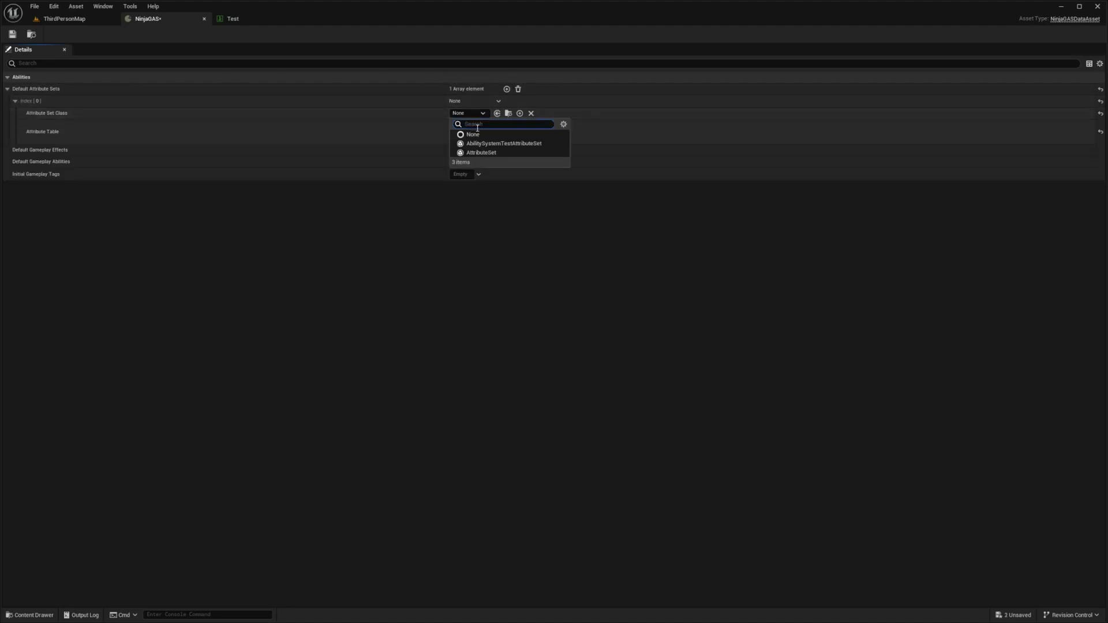
click(490, 144)
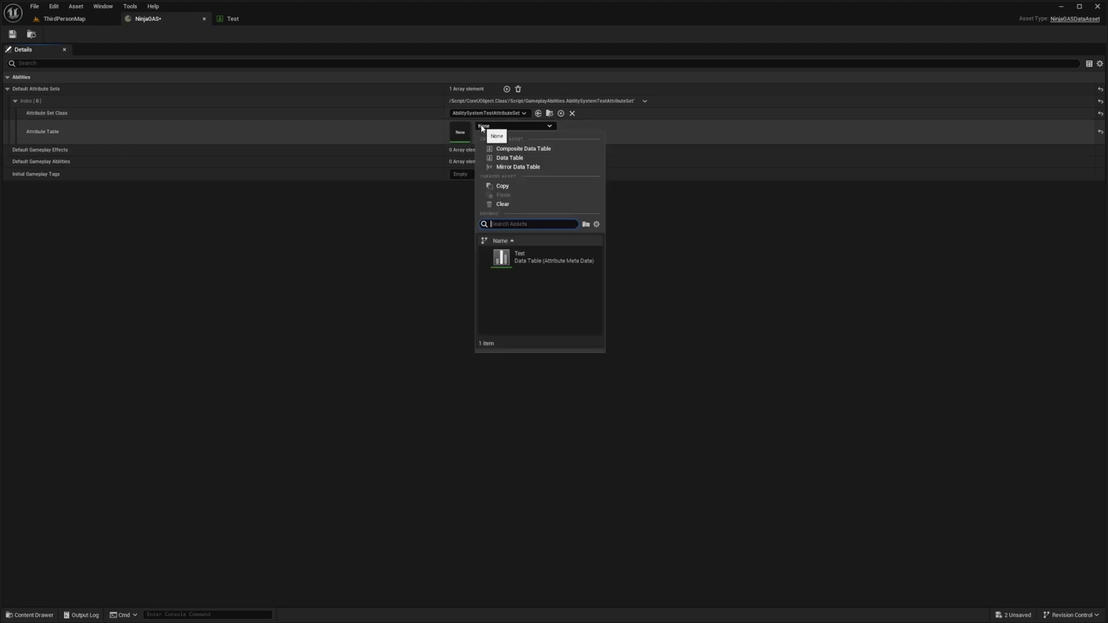
click(508, 258)
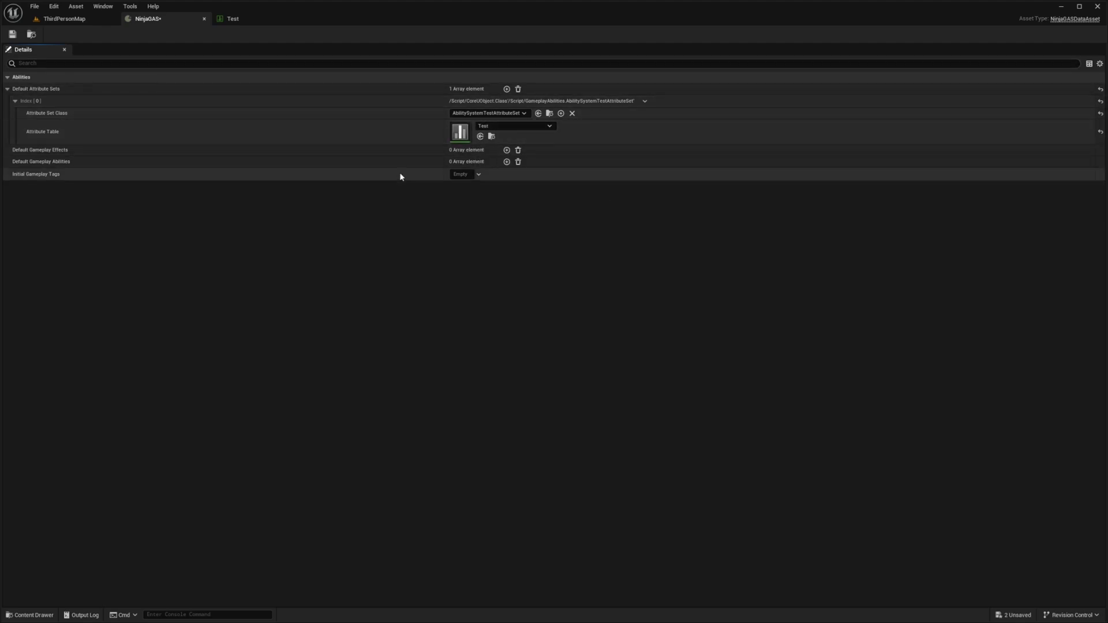
key(ctrl+s)
Step: From ThirdPersonMap, create a new Blueprint Class in the GAS folder with NinjaGASPlayerState as parent
click(94, 22)
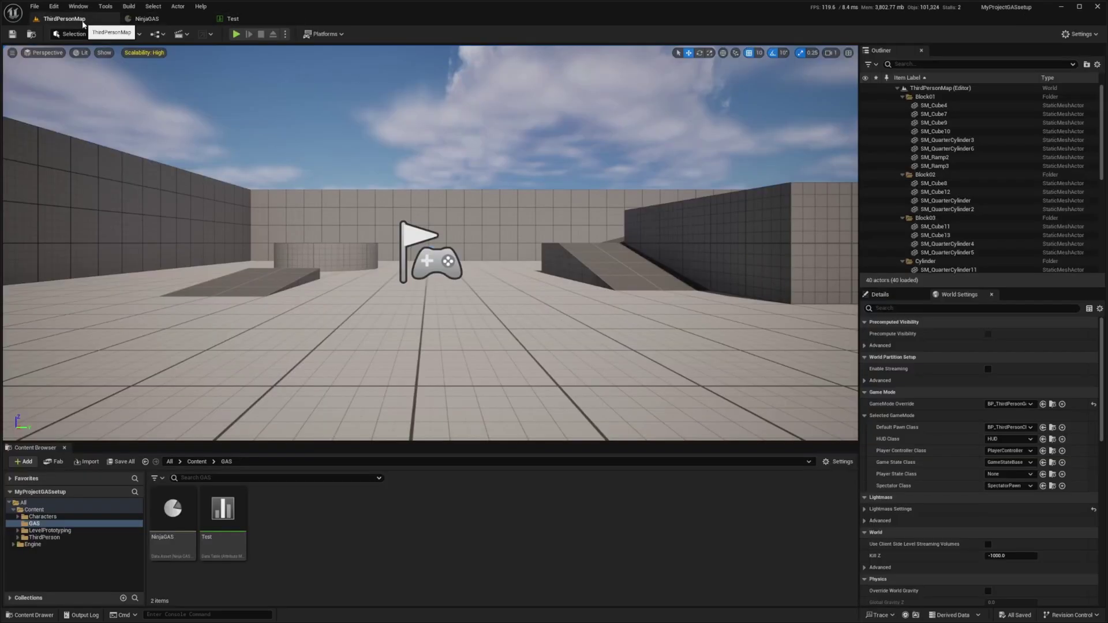
right_click(310, 520)
click(348, 258)
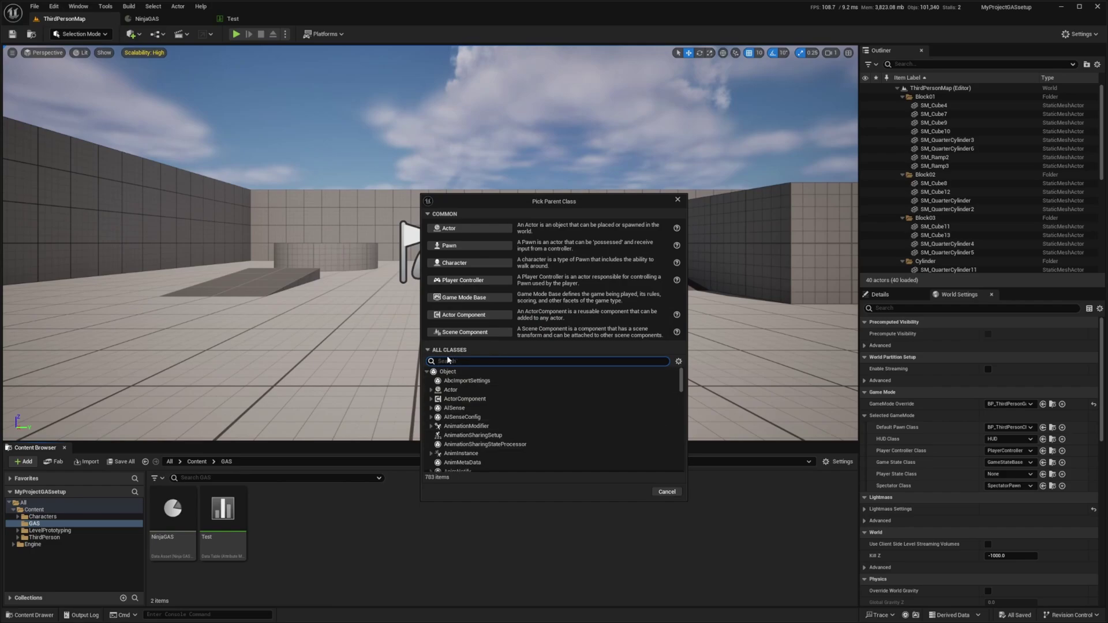
text(ninjagas)
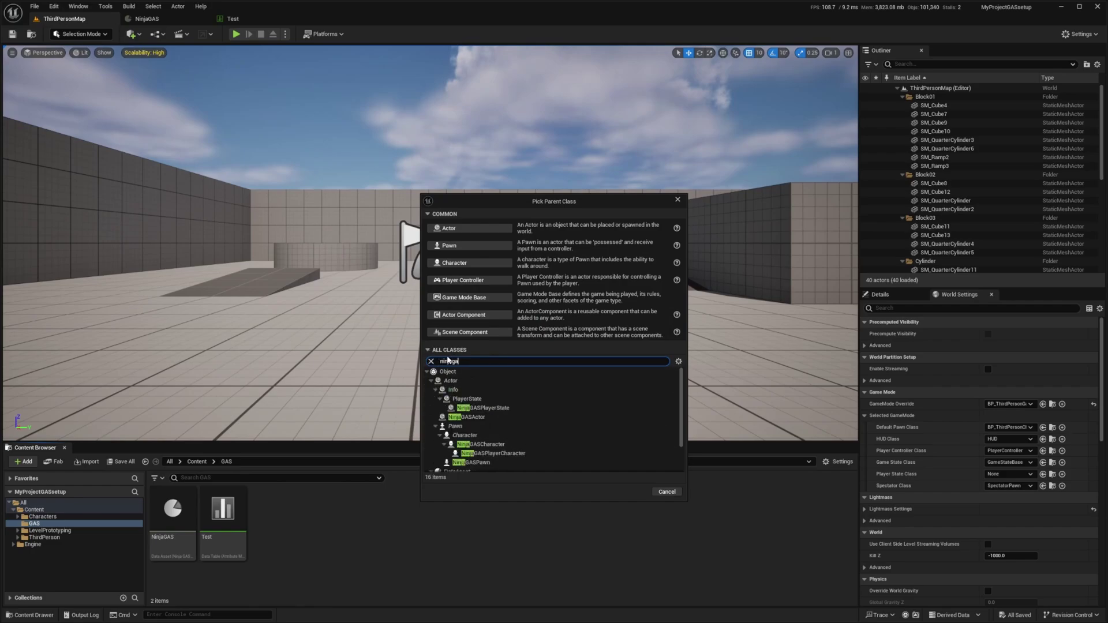
click(482, 408)
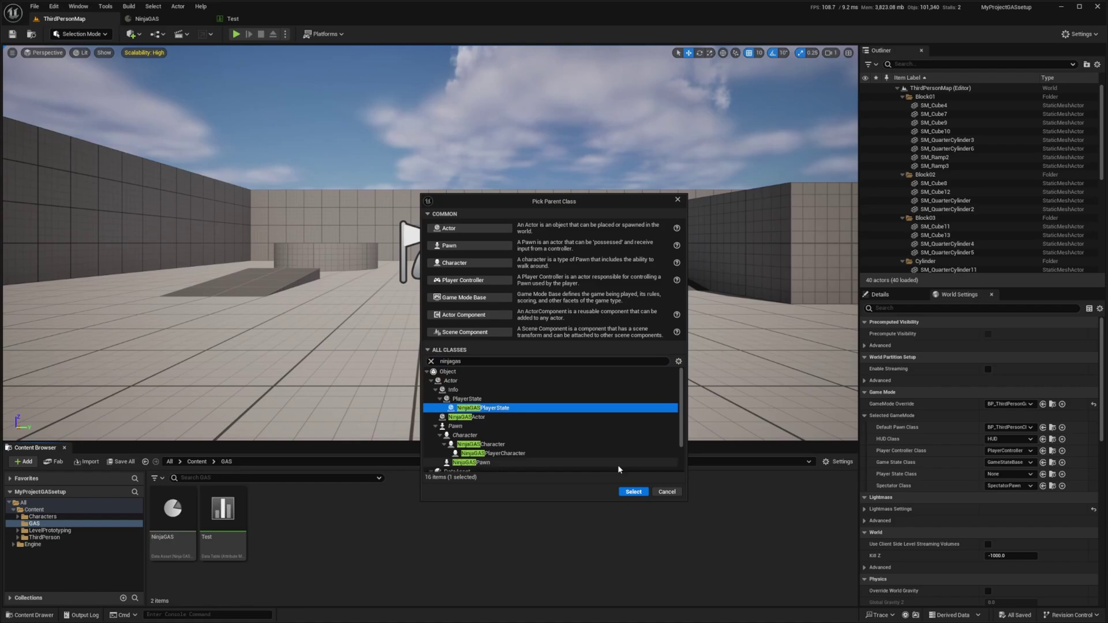
click(634, 492)
Step: Name the new Blueprint PlayerState_NinjaGAS and open it for editing
text(Play)
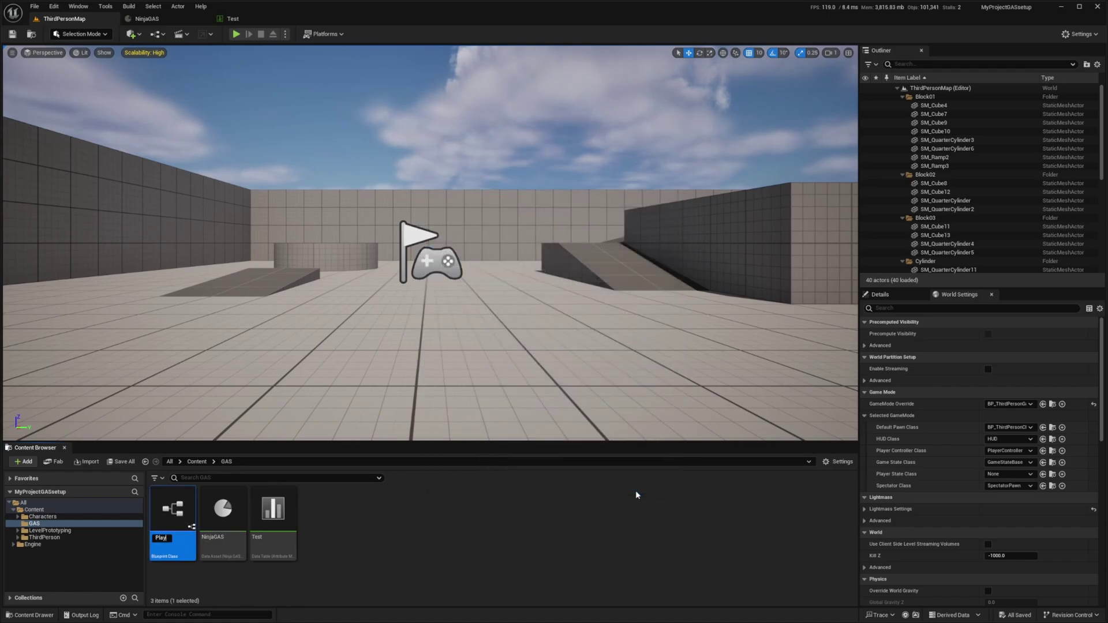
text(erState_NinjaGAS)
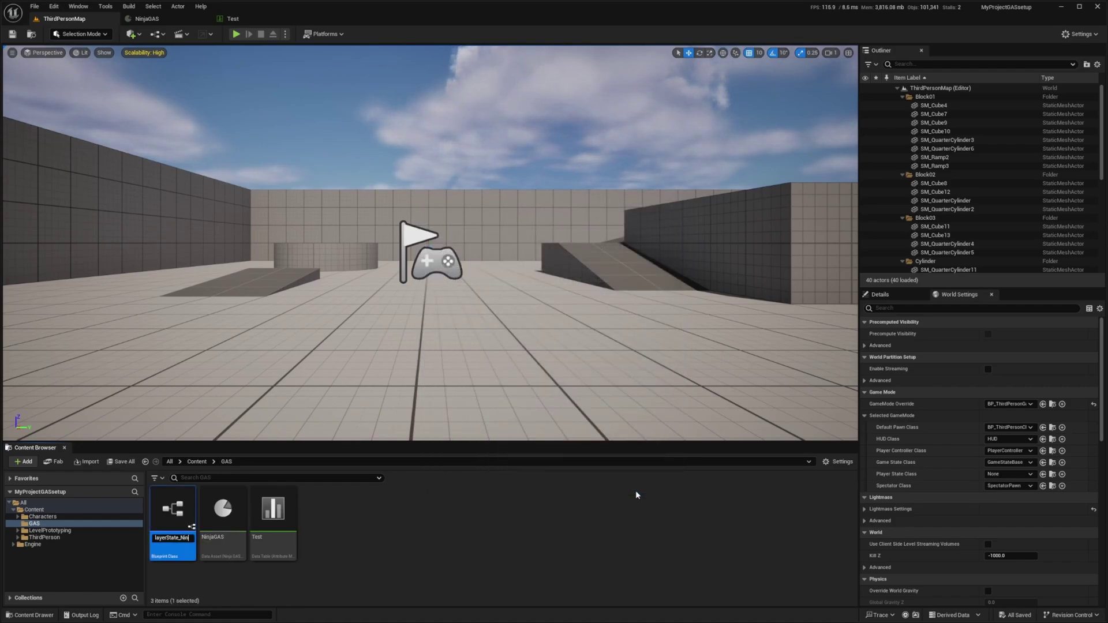
key(Return)
drag(249, 514, 1007, 474)
double_click(219, 515)
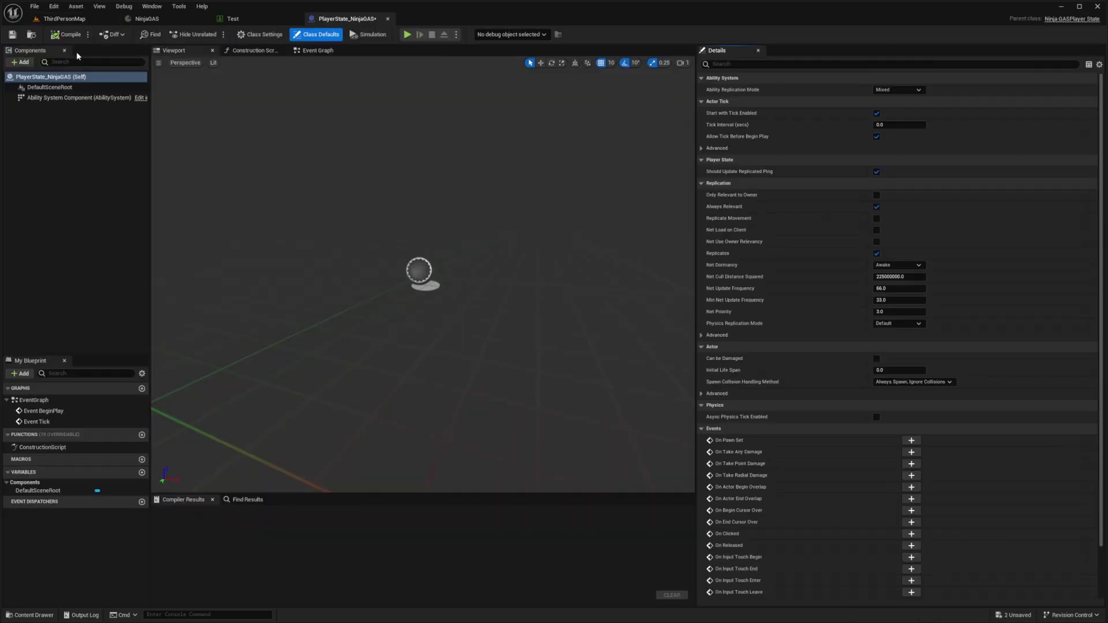
Step: Set the Ability System Component's Default Ability Setup to the NinjaGAS asset, then compile and save
click(55, 97)
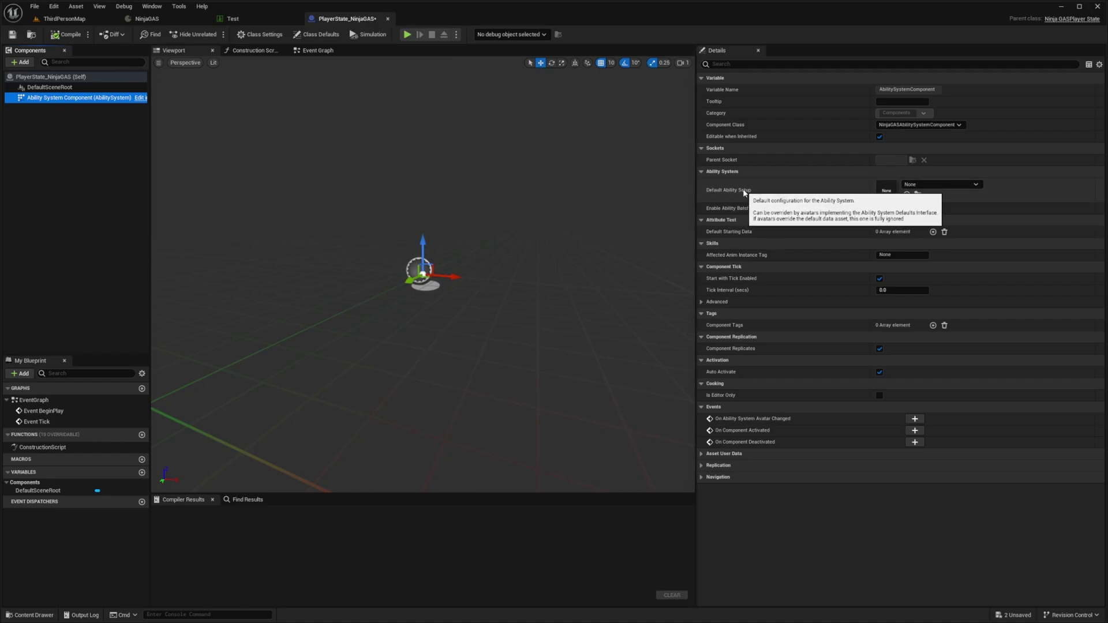
click(936, 185)
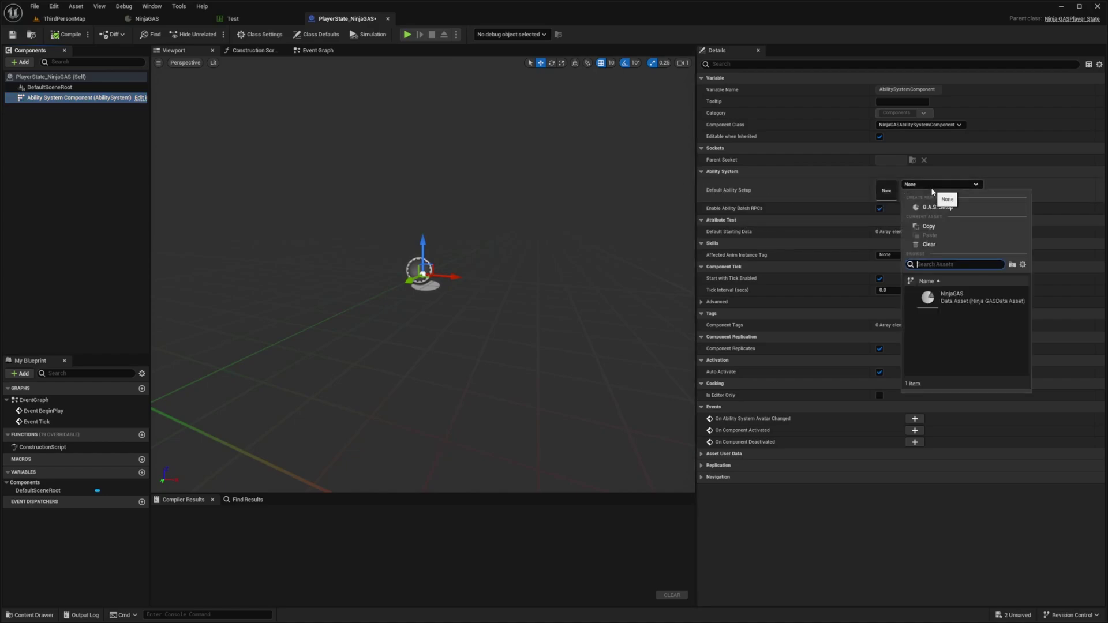
click(952, 298)
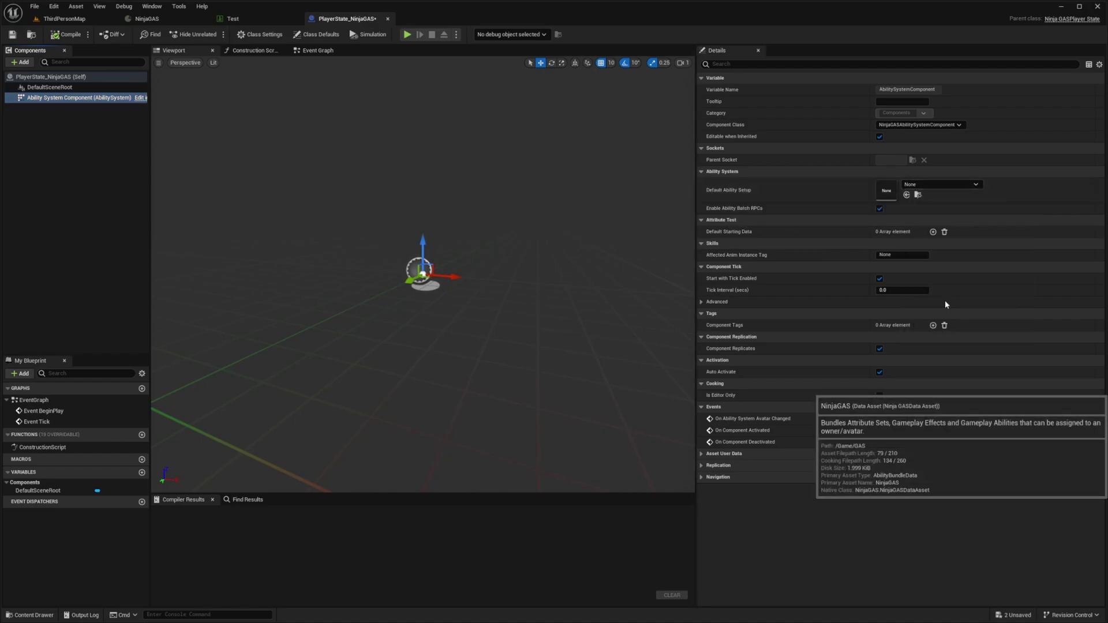
click(67, 34)
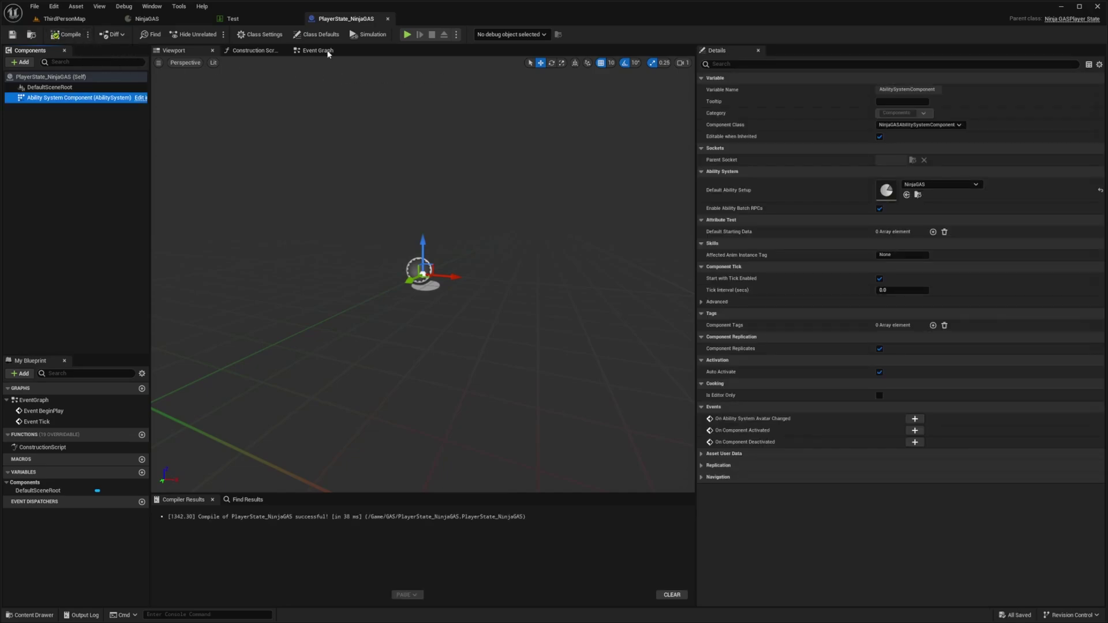
Step: Open BP_ThirdPersonCharacter and filter its Class Settings parent class list by 'ninjagas'
click(65, 20)
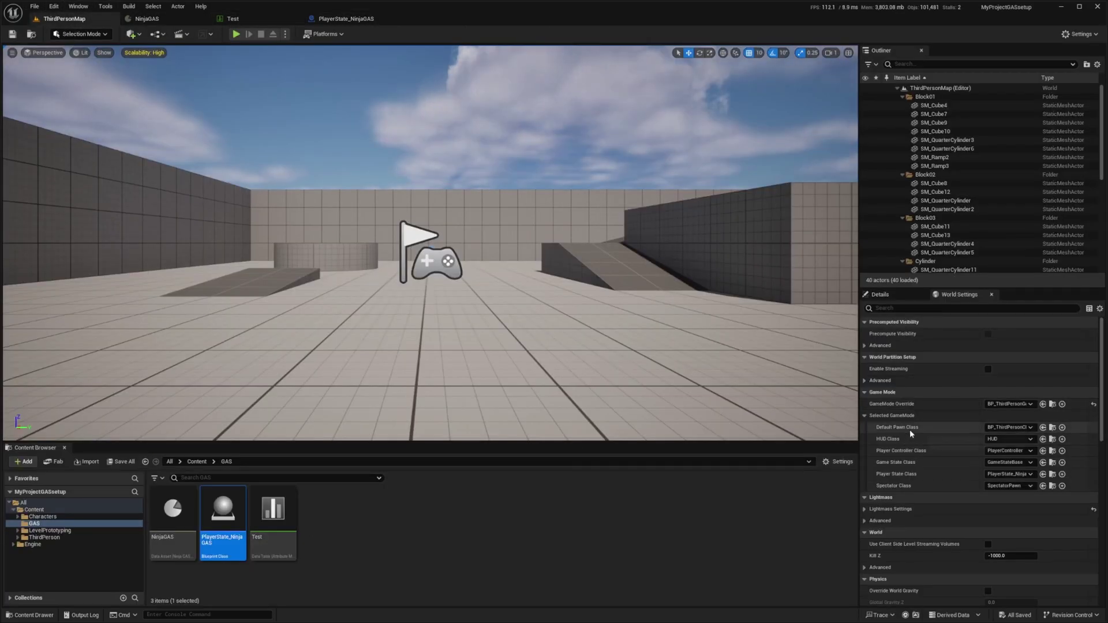
click(1052, 428)
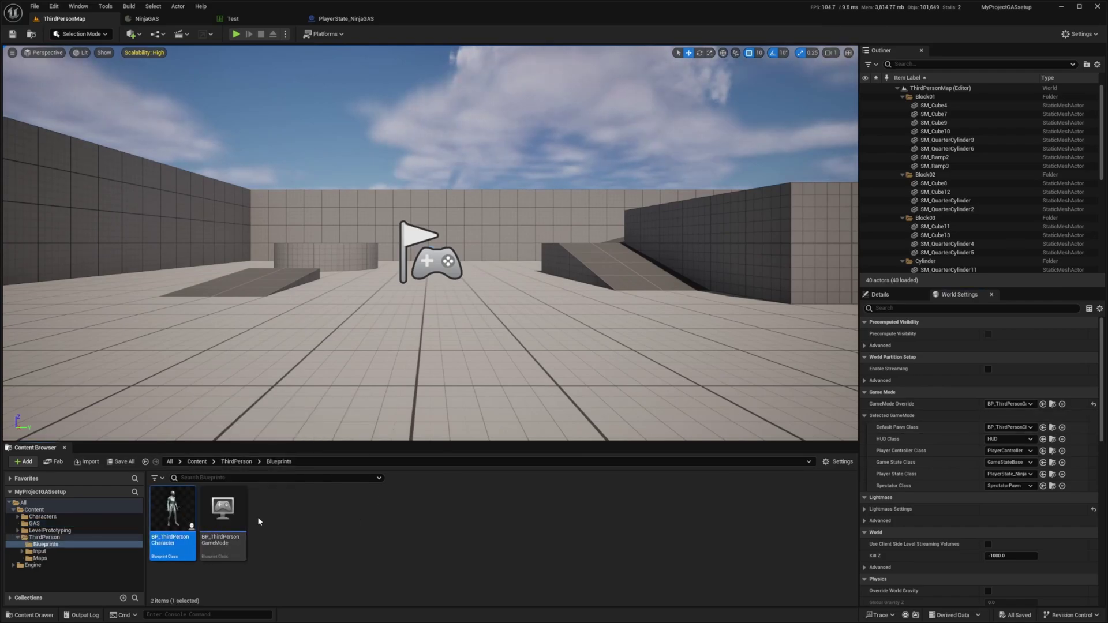
double_click(185, 515)
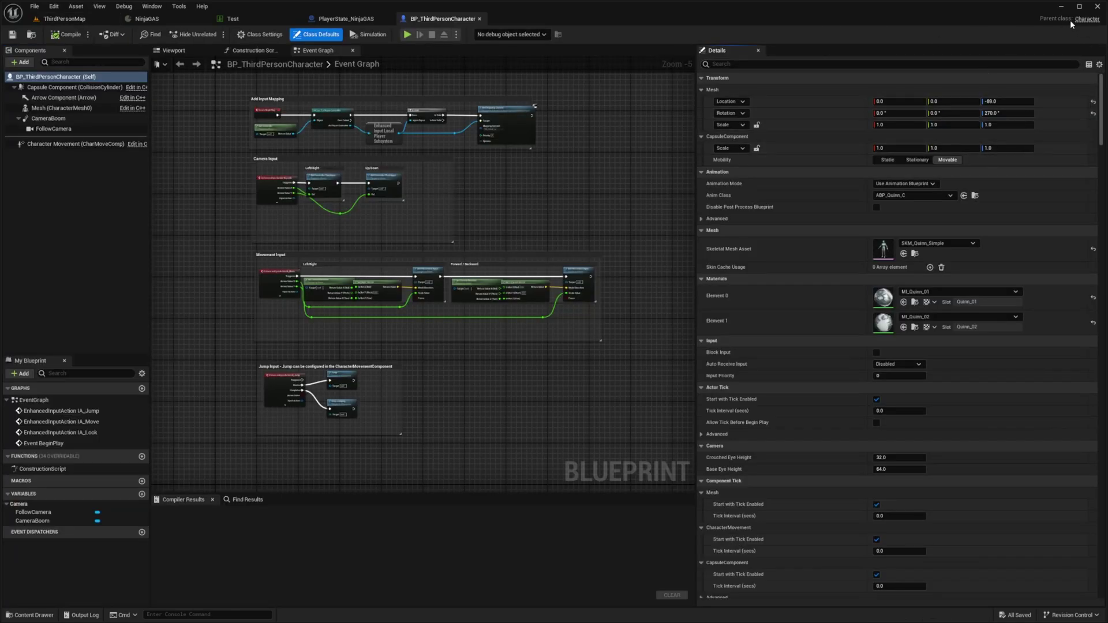
click(250, 35)
click(916, 91)
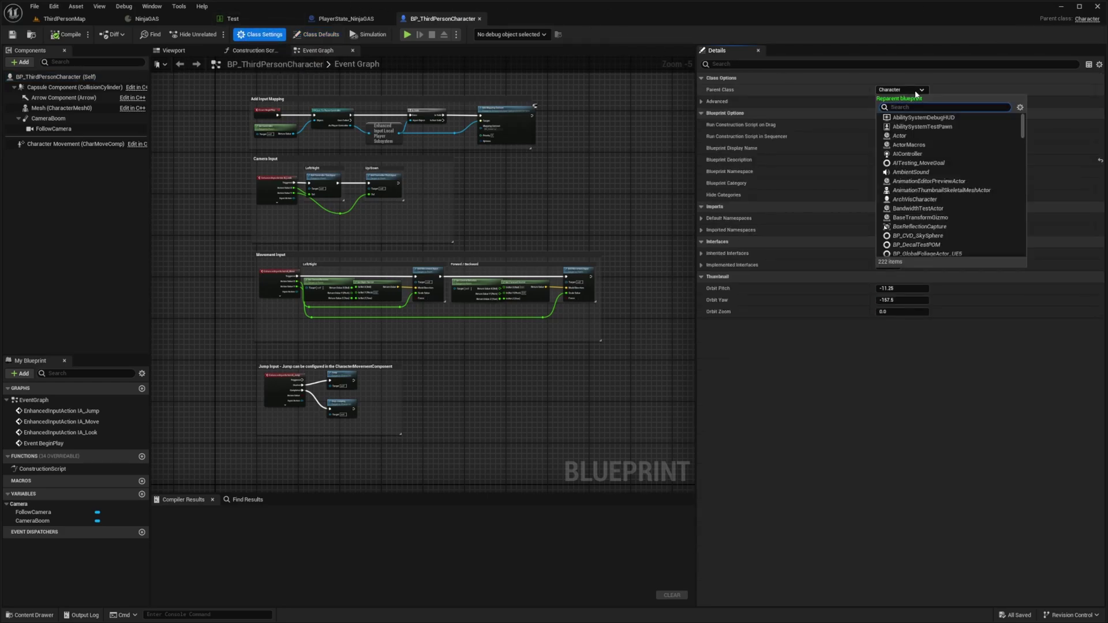
text(ninjagas)
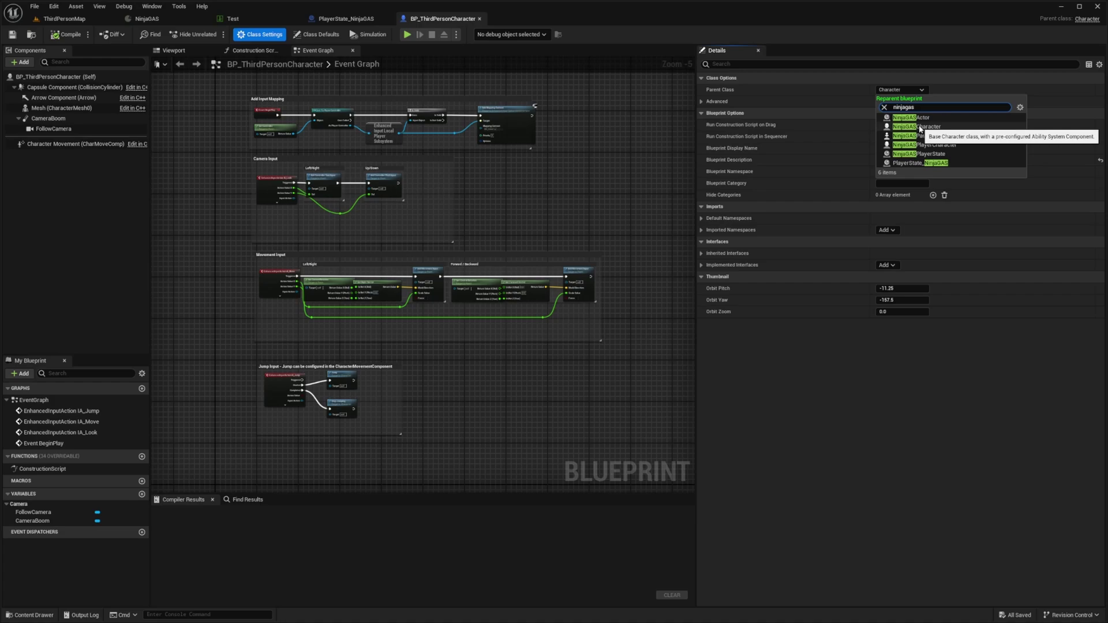
Step: Reparent to NinjaGASCharacter and inspect the Character Abilities component's default ability setup choices
click(920, 127)
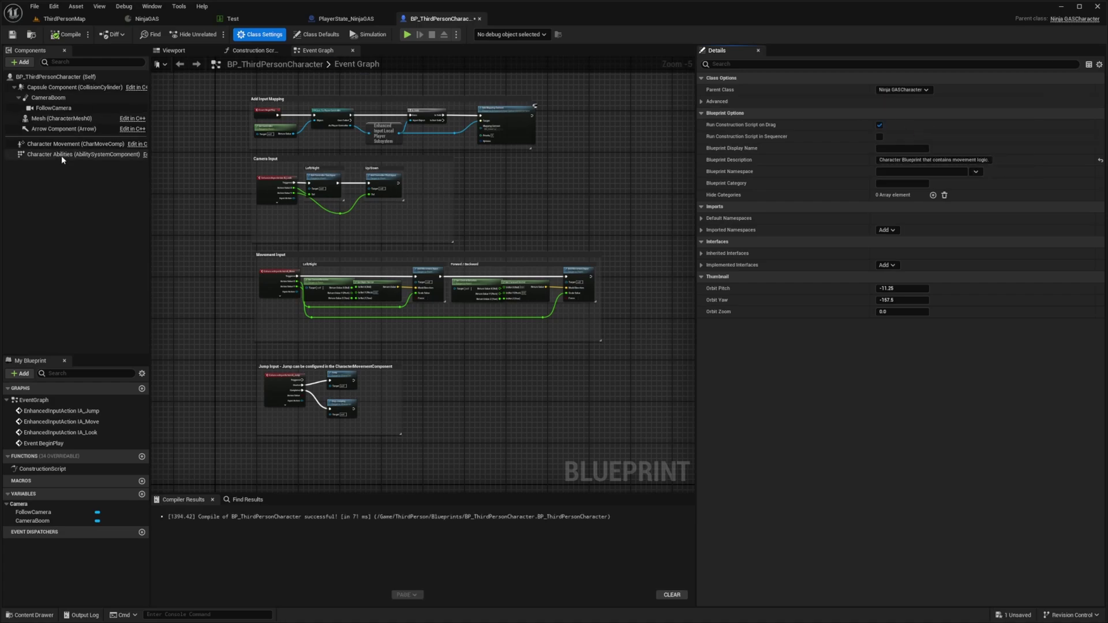
click(61, 155)
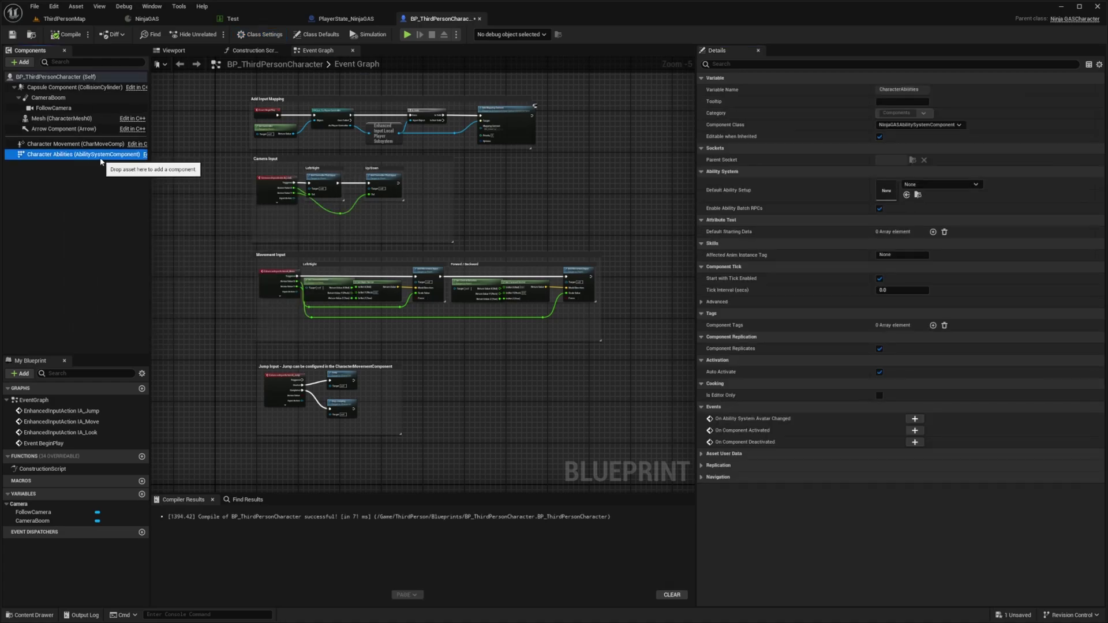
click(938, 183)
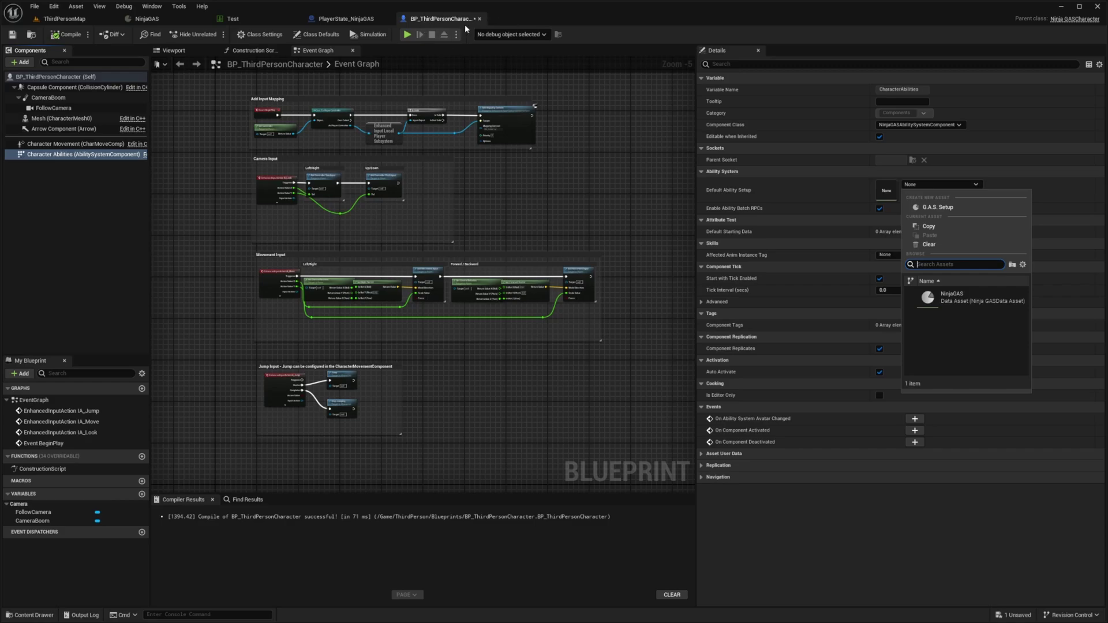
Step: Reparent BP_ThirdPersonCharacter to Ninja GASPlayer Character via a 'ninjagasp' search and confirm
click(257, 34)
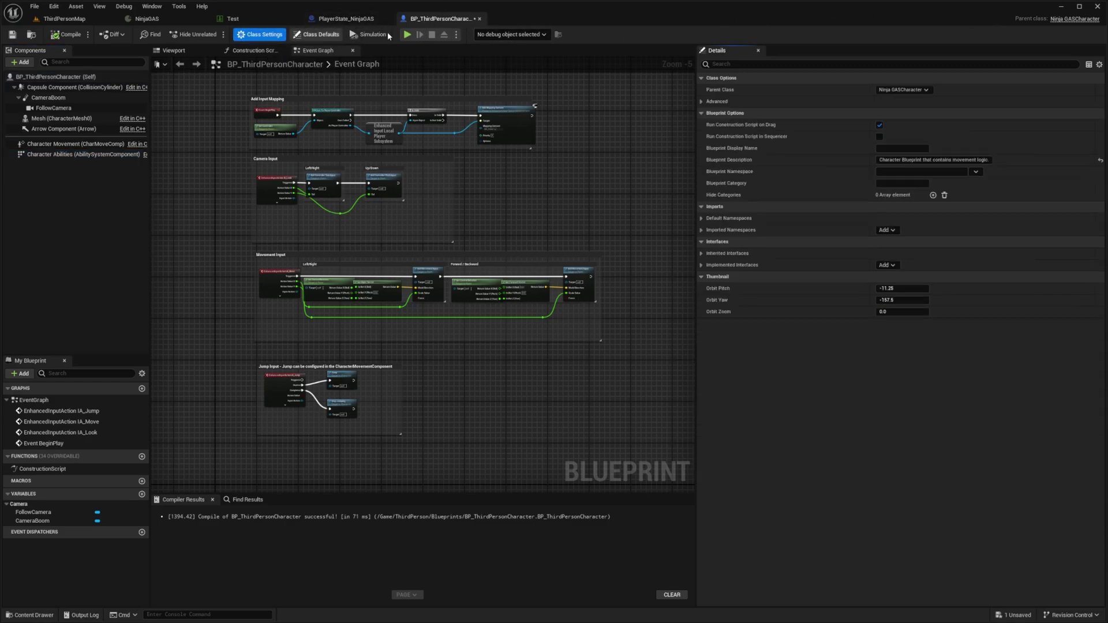
click(894, 91)
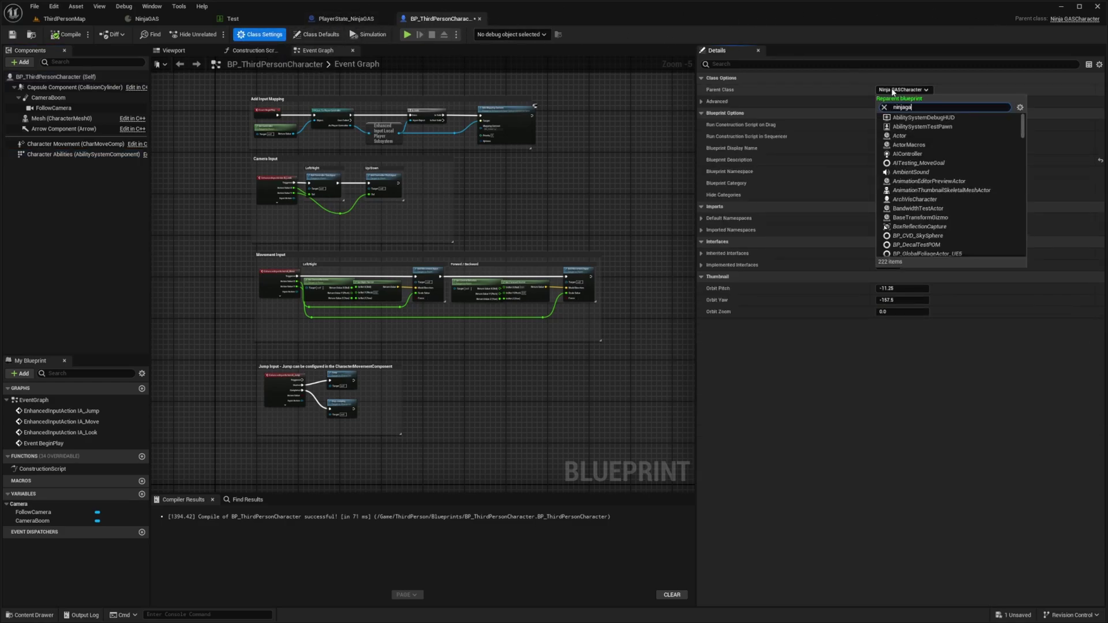
text(ninjagasp)
click(923, 127)
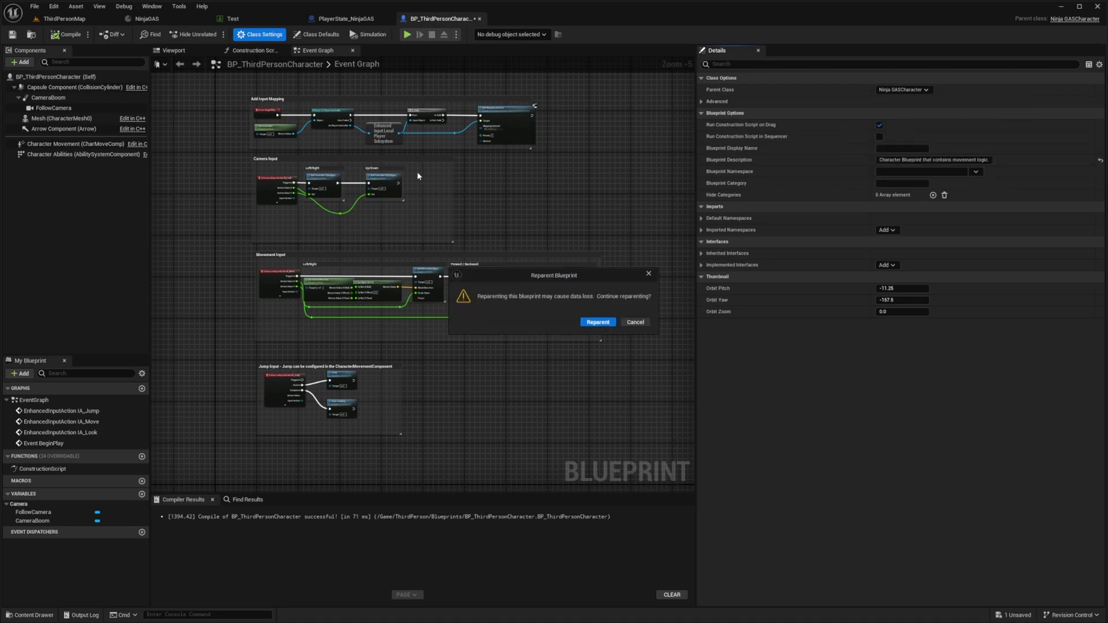
click(598, 323)
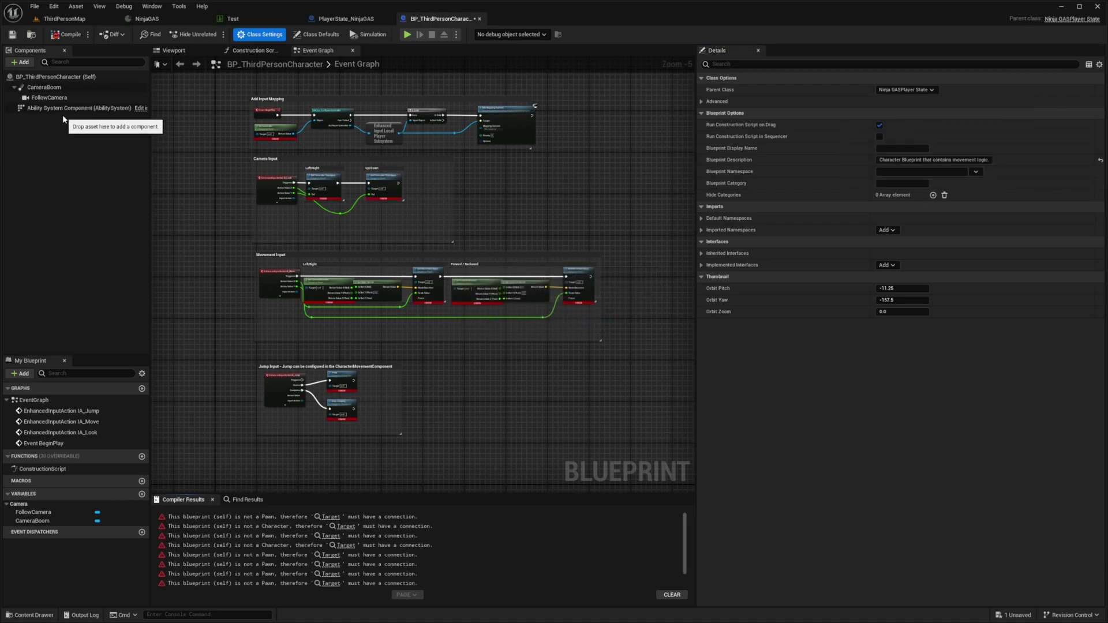
click(900, 91)
click(900, 91)
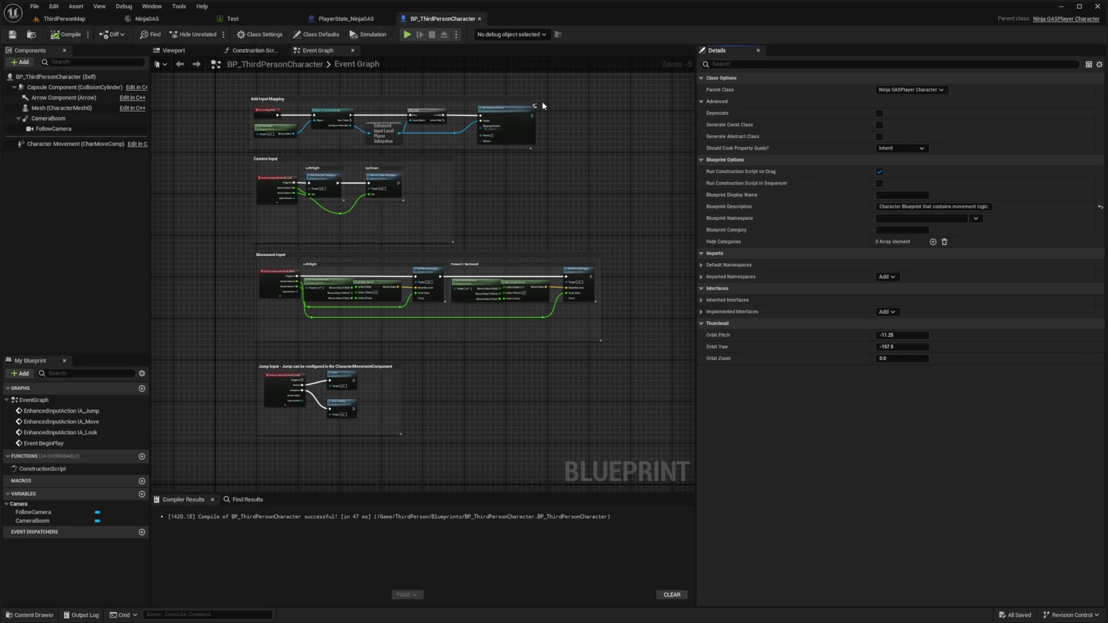
Step: Start Play-in-editor on ThirdPersonMap and walk the character forward
click(60, 19)
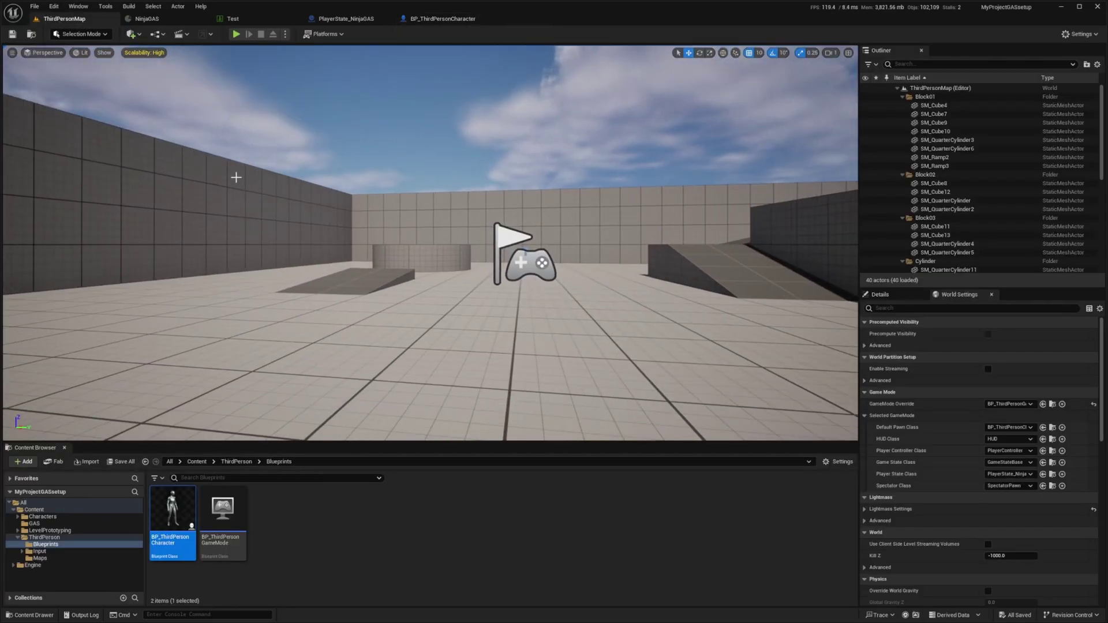
key(F11)
key(alt+p)
key(w)
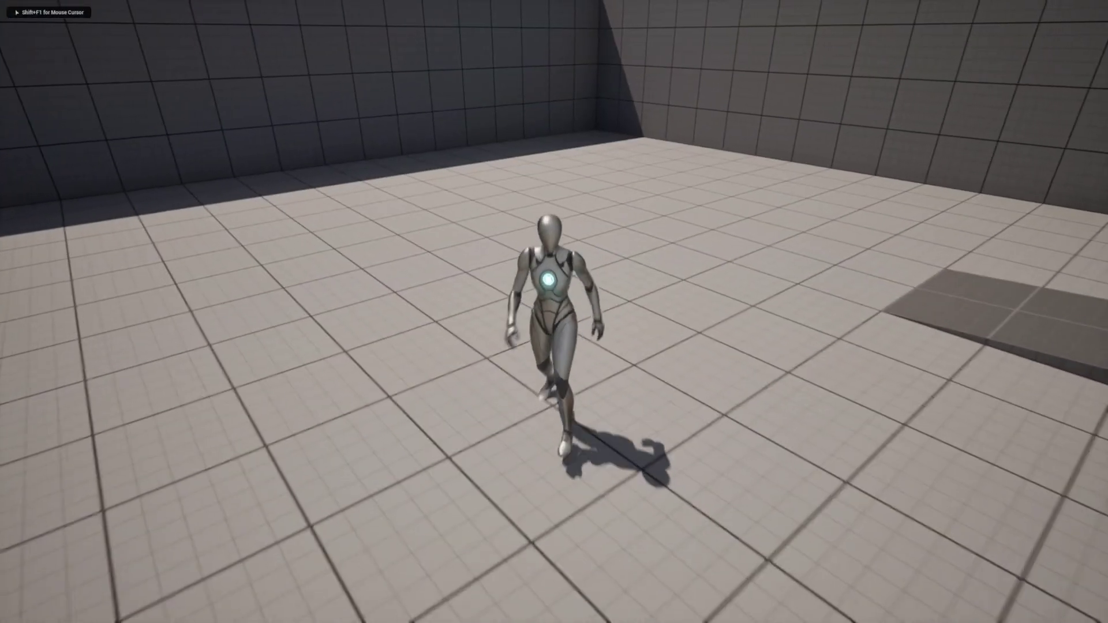
Step: Run 'showdebug AbilitySystem' in the console and run around showing Health and MaxHealth 100
key(grave)
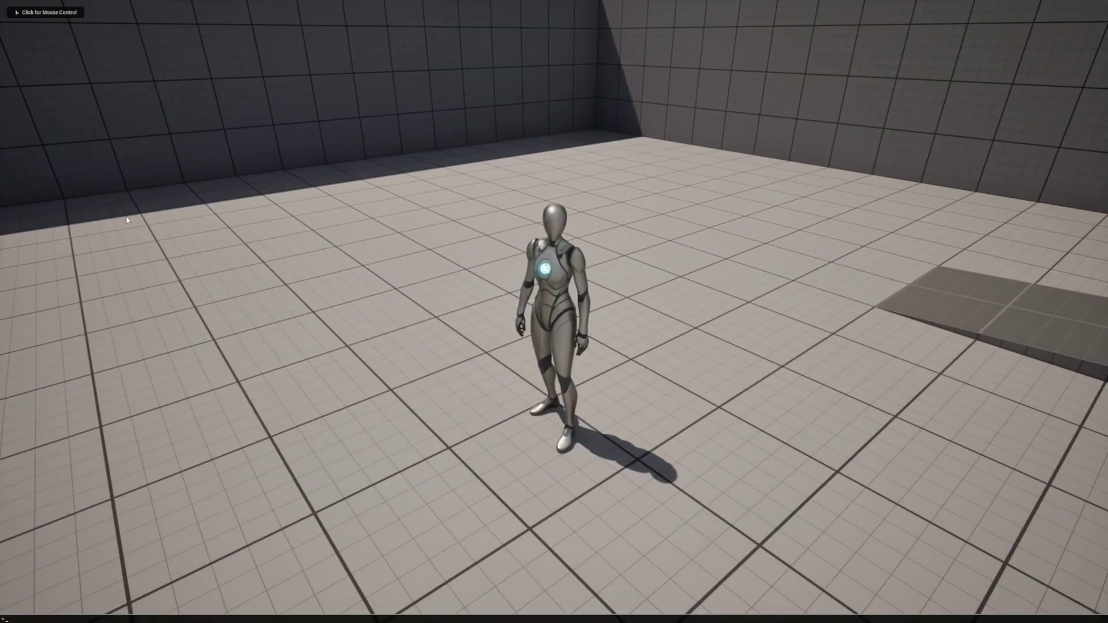
key(Up)
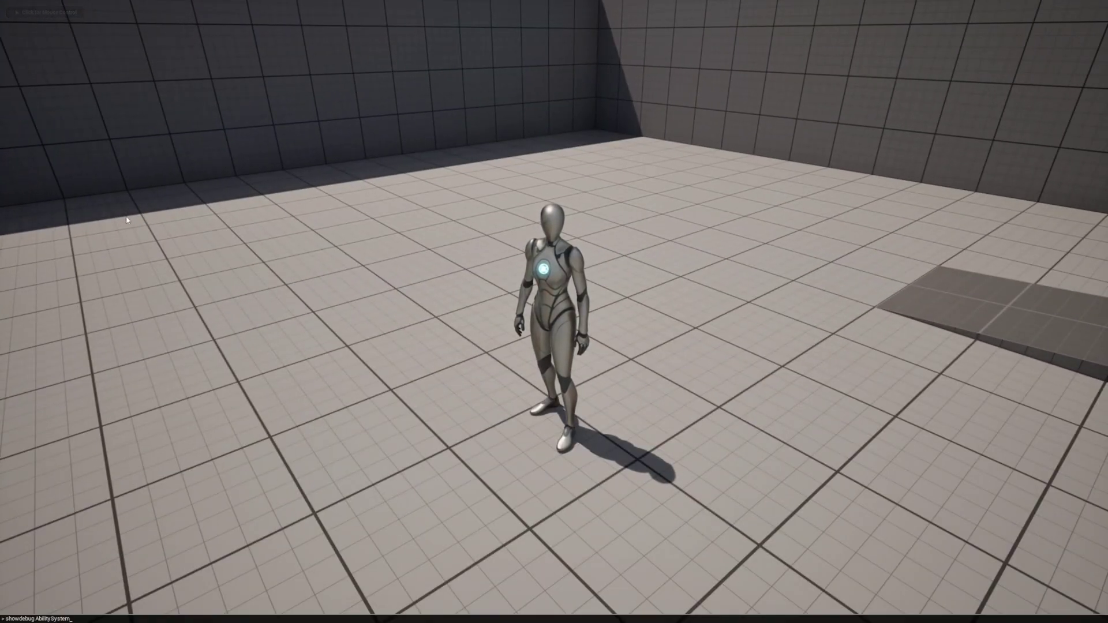
key(Return)
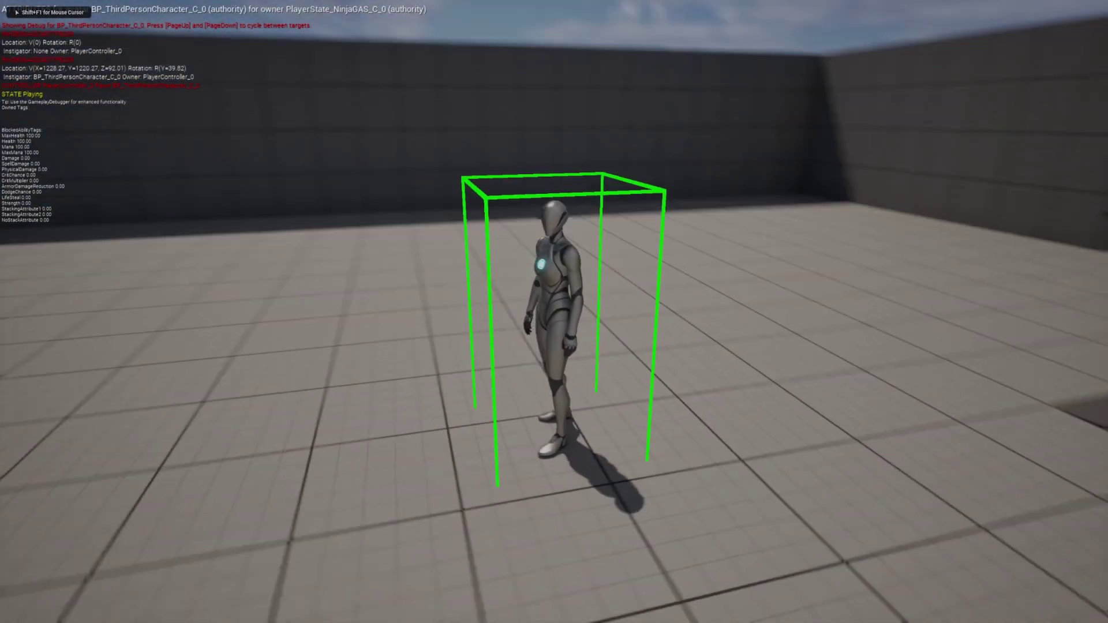
key(w)
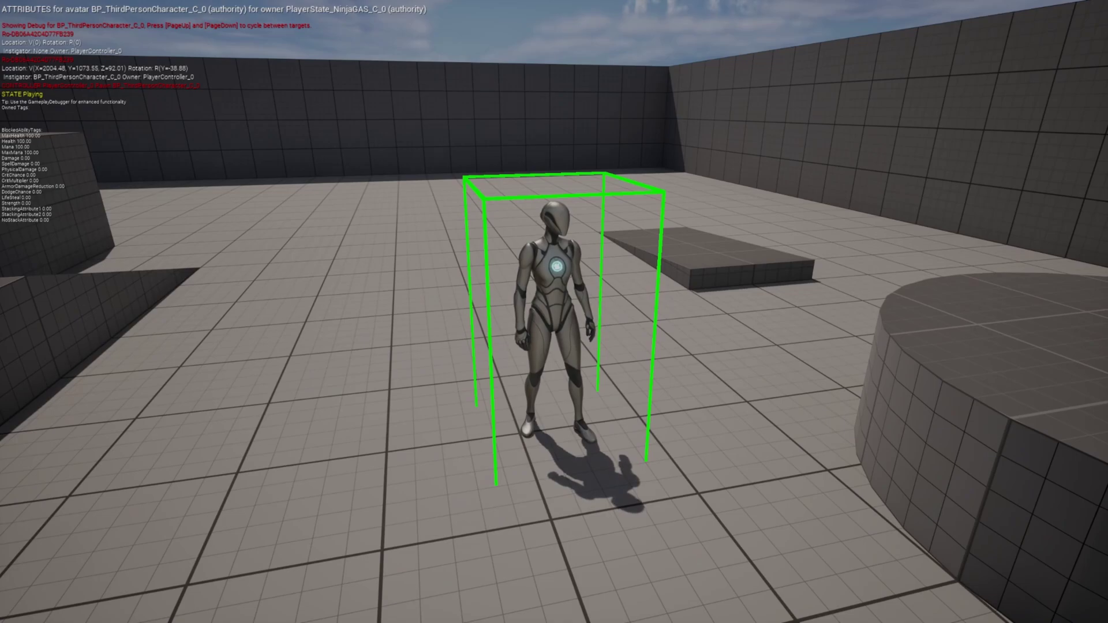
key(w)
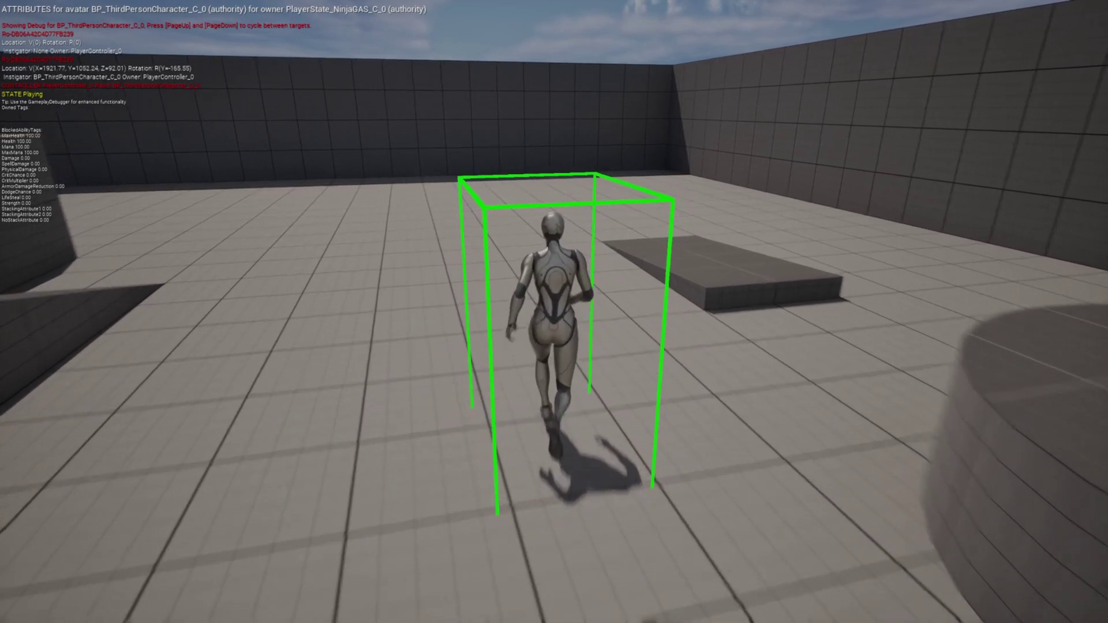